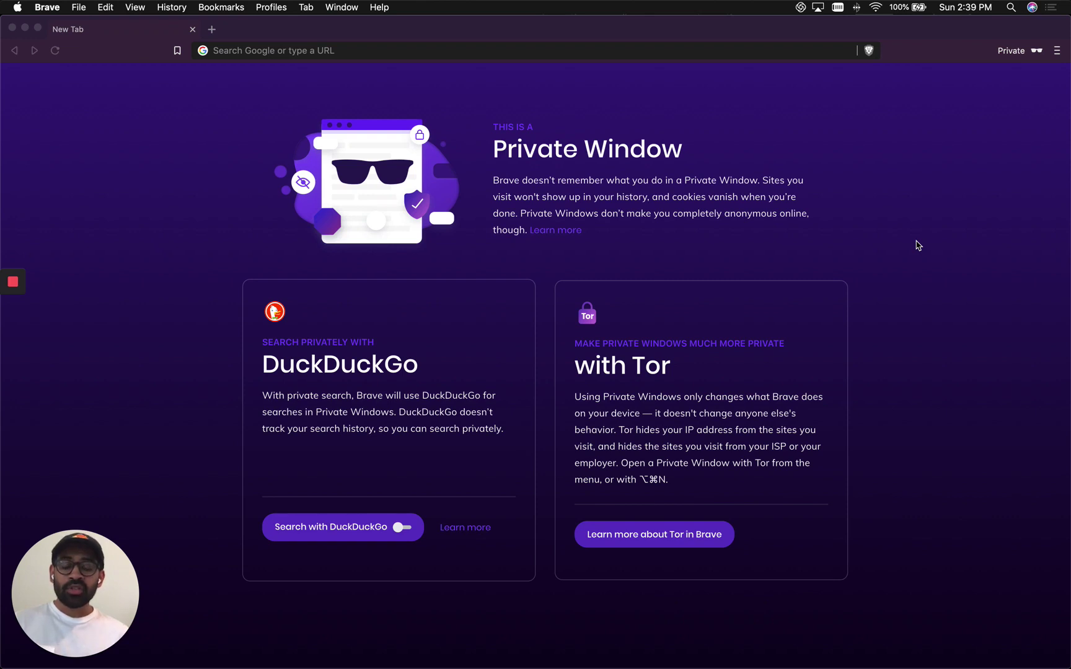
Go to dash.teams.cloudflare.com in Brave using the 'das' address completion.
{"action": "left_click", "coordinate": [666, 49]}
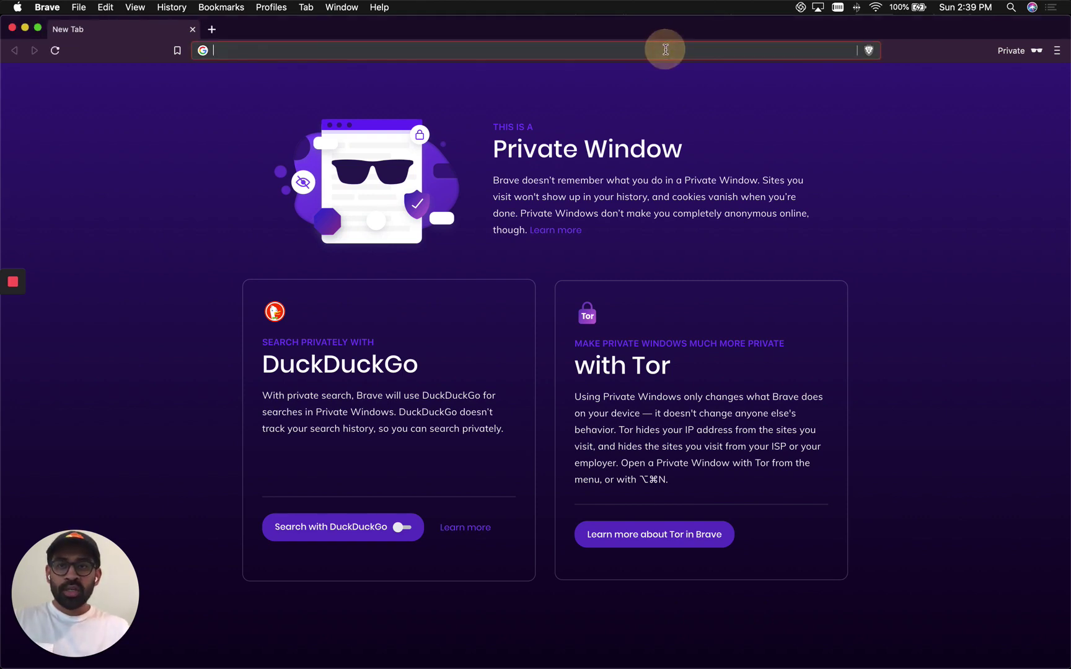
{"action": "type", "text": "das"}
{"action": "key", "text": "Return"}
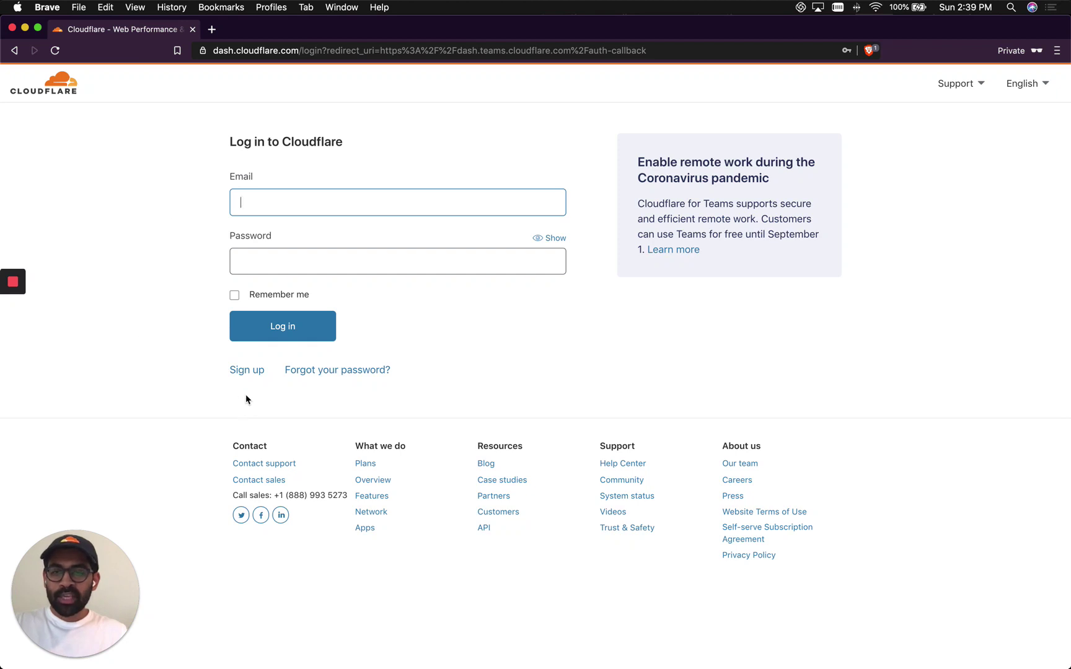
Sign up for a new Cloudflare account with the pasted e-mail and a password.
{"action": "left_click", "coordinate": [250, 371]}
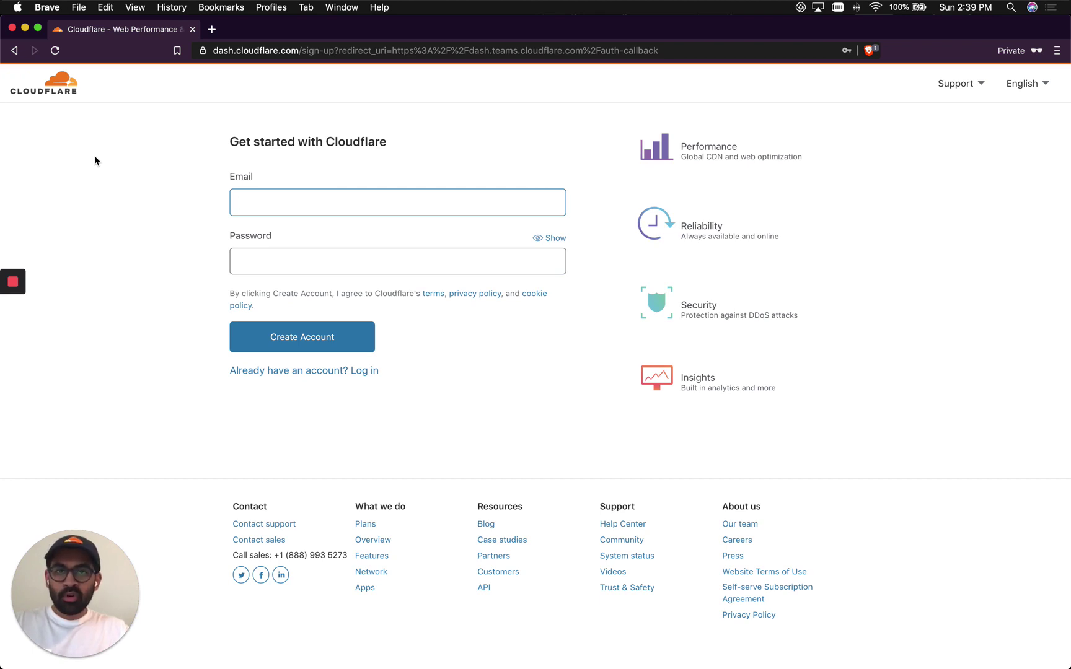
{"action": "key", "text": "super+v"}
{"action": "key", "text": "Tab"}
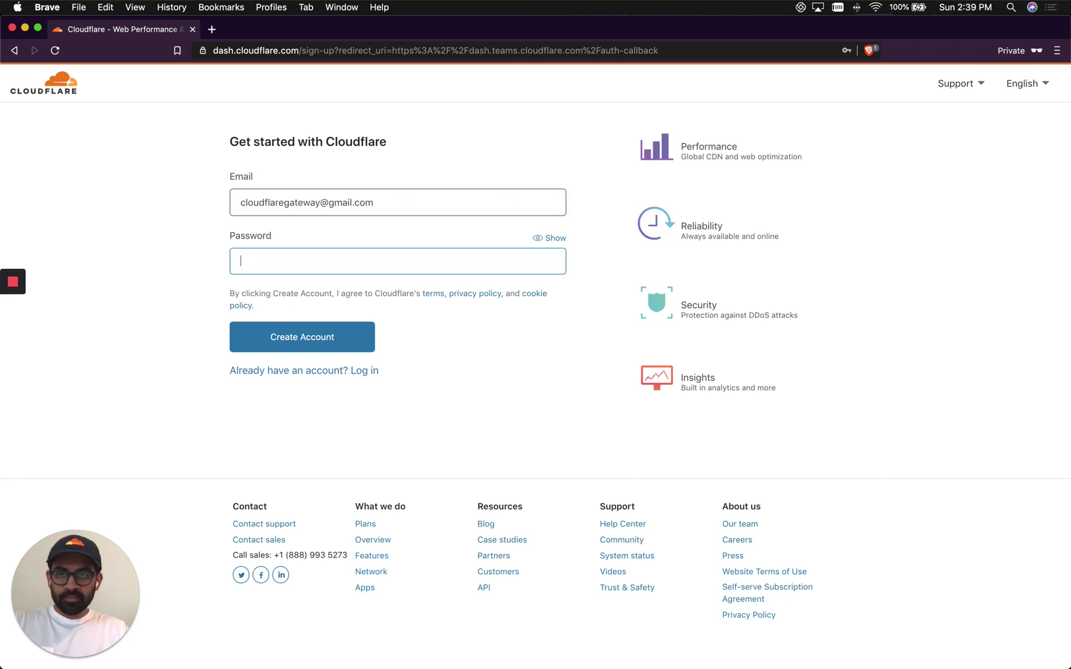
{"action": "type", "text": "•••••••••"}
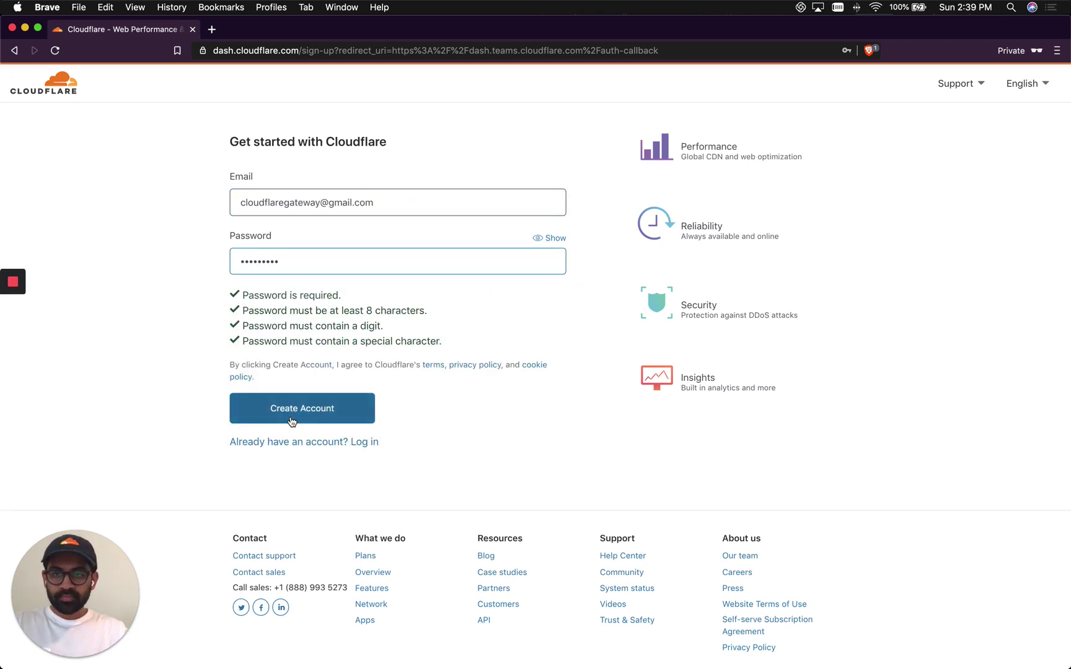
{"action": "left_click", "coordinate": [292, 420]}
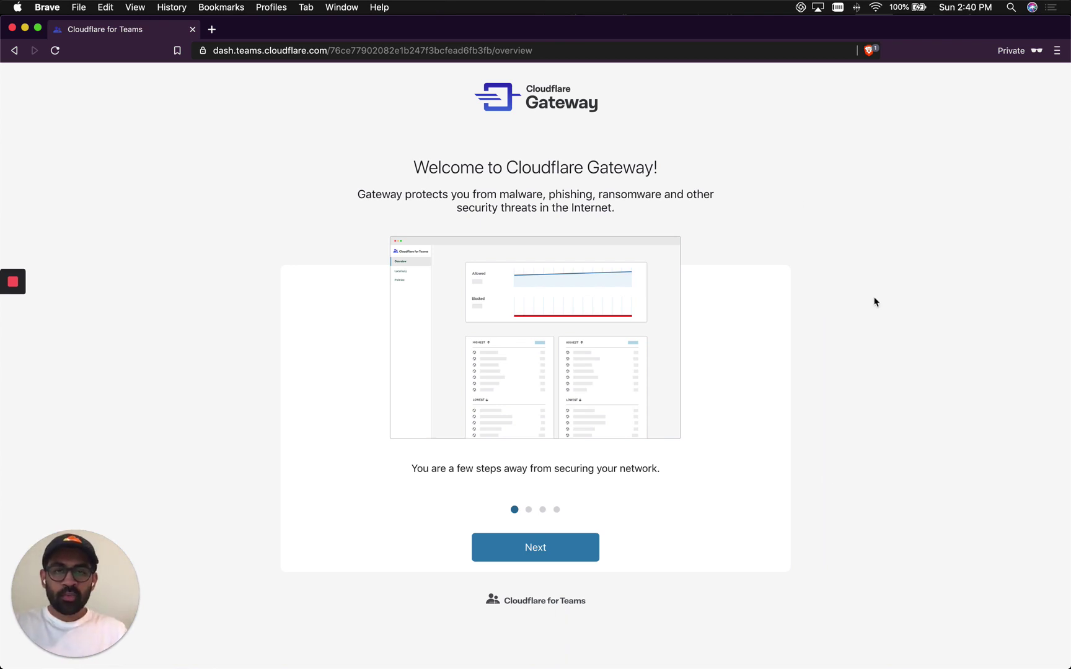
Move past the Gateway welcome screen and enter my-home-network as the location name.
{"action": "left_click", "coordinate": [536, 552]}
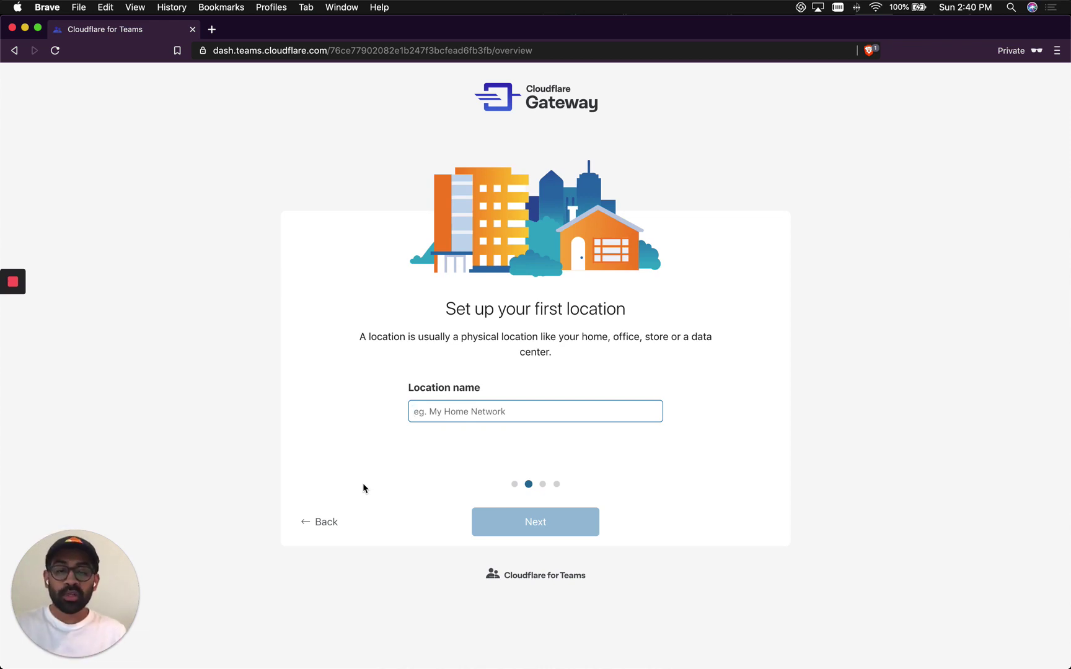
{"action": "type", "text": "my-hom"}
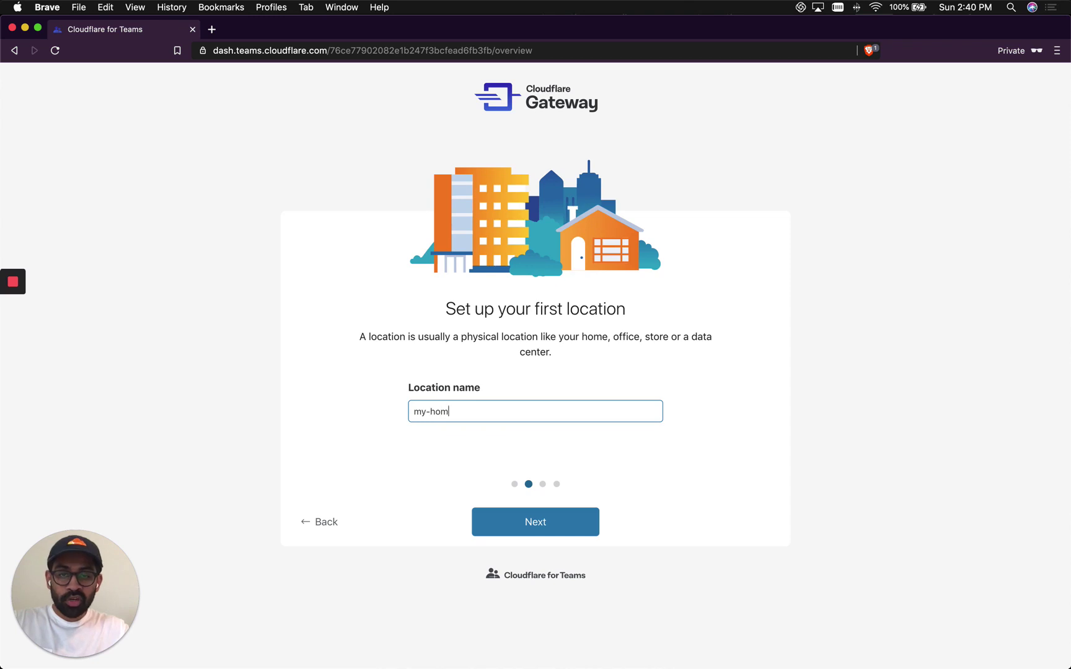
{"action": "type", "text": "e-network"}
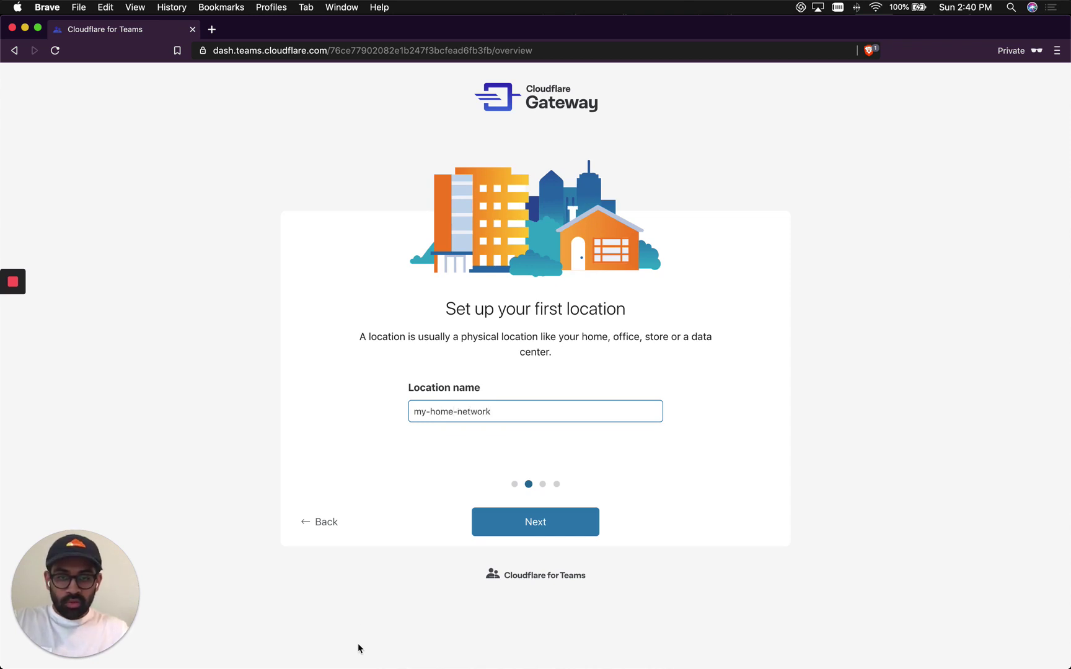
Confirm the my-home-network location name to advance to the IP address step.
{"action": "left_click", "coordinate": [530, 528]}
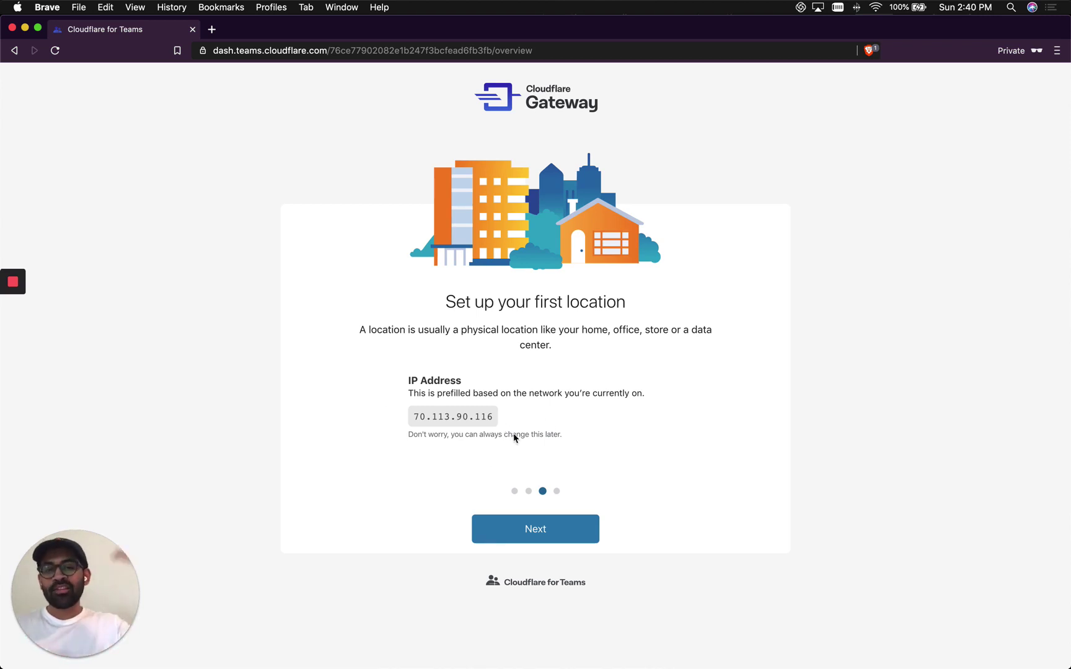
Accept the prefilled IP address and read the Mac DNS resolver instructions.
{"action": "left_click", "coordinate": [526, 530]}
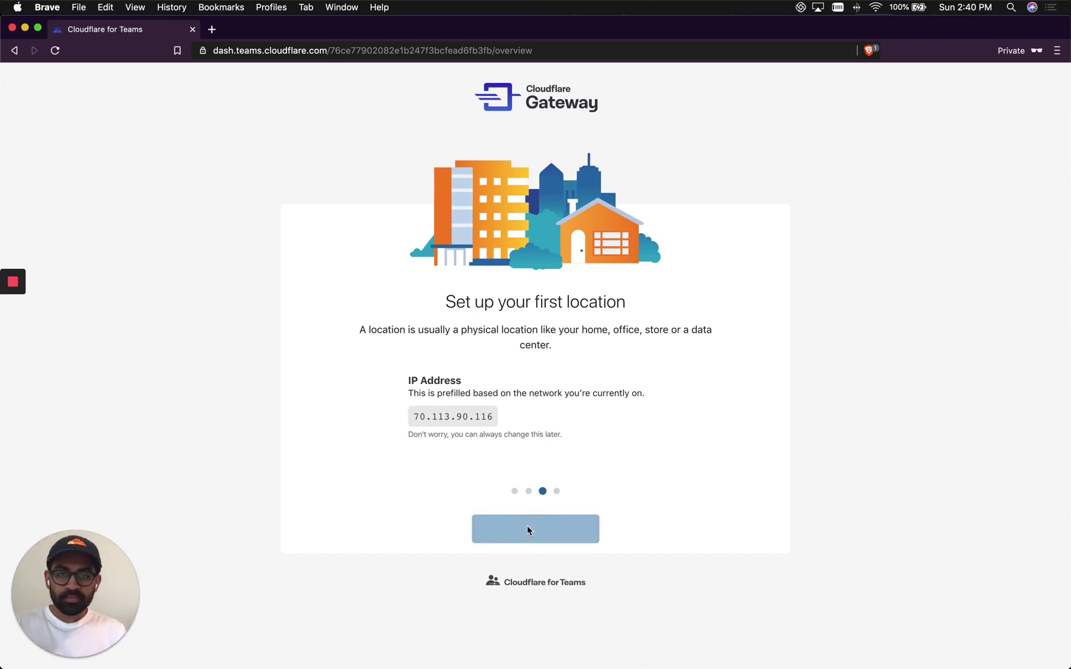
{"action": "scroll", "coordinate": [294, 397], "scroll_direction": "down", "scroll_amount": 3}
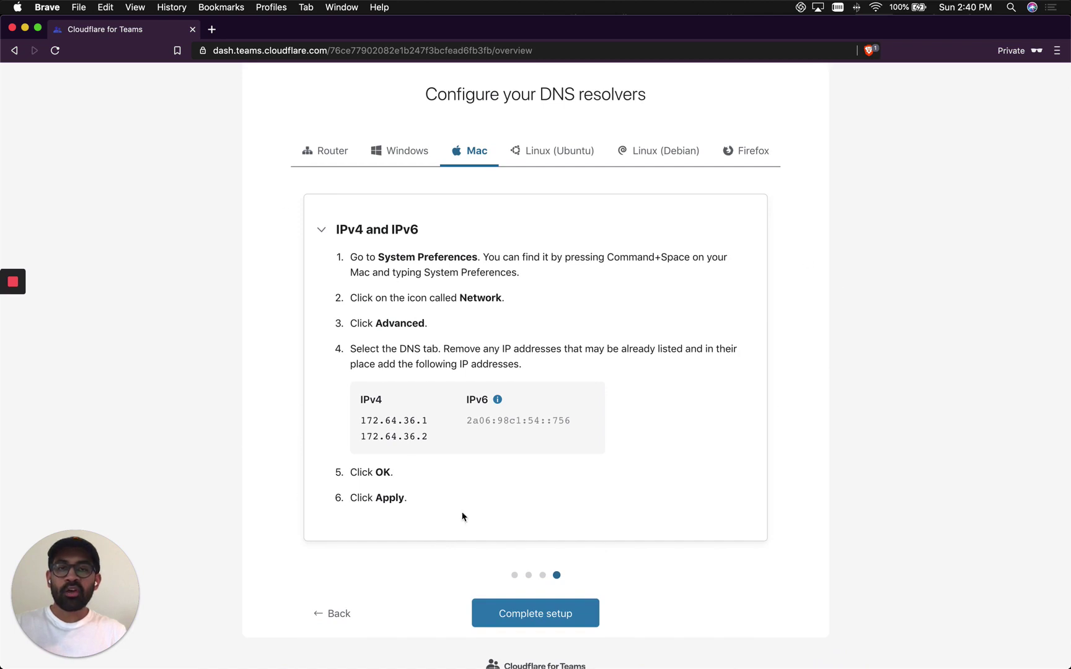
{"action": "scroll", "coordinate": [200, 427], "scroll_direction": "up", "scroll_amount": 2}
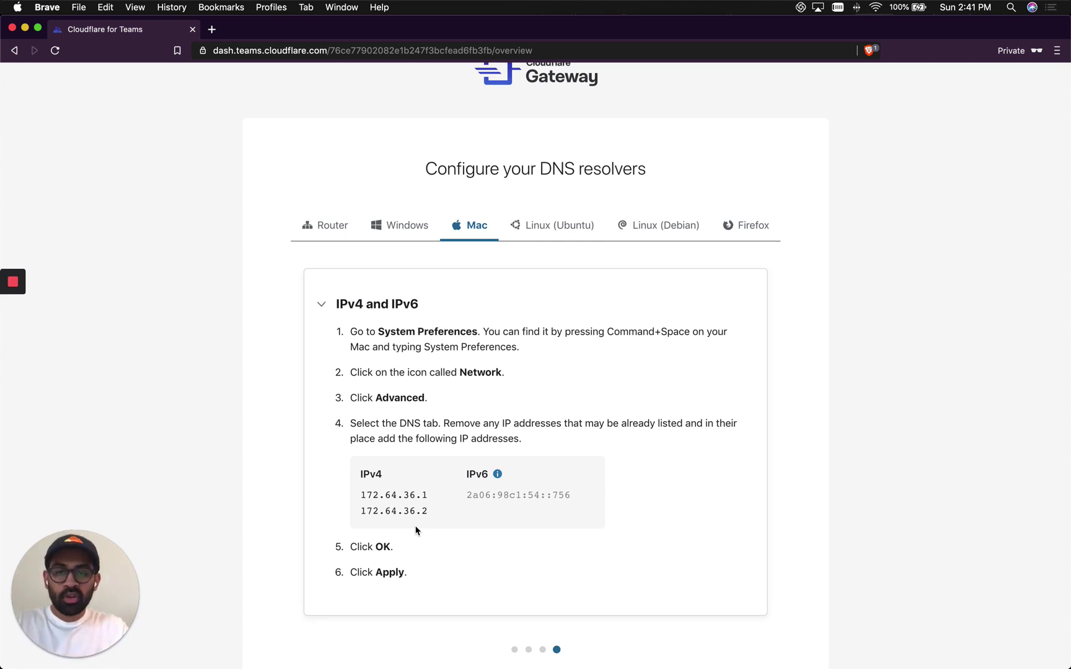
Open the DNS tab of the Wi-Fi advanced settings in System Preferences' Network pane.
{"action": "key", "text": "super+space"}
{"action": "type", "text": "sys"}
{"action": "key", "text": "Return"}
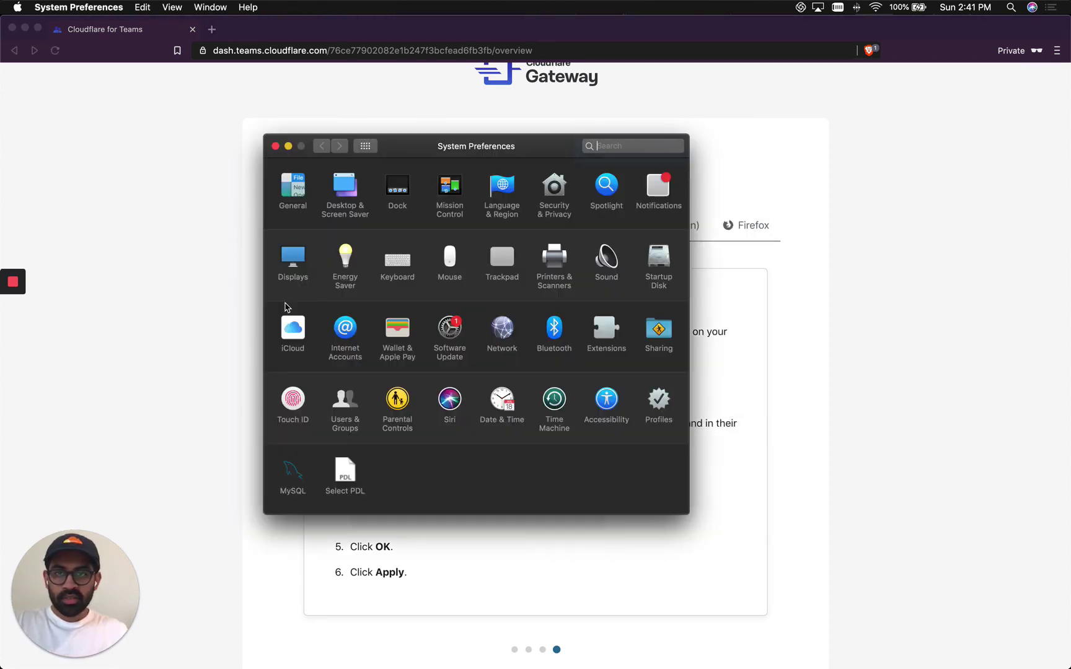
{"action": "left_click", "coordinate": [519, 348]}
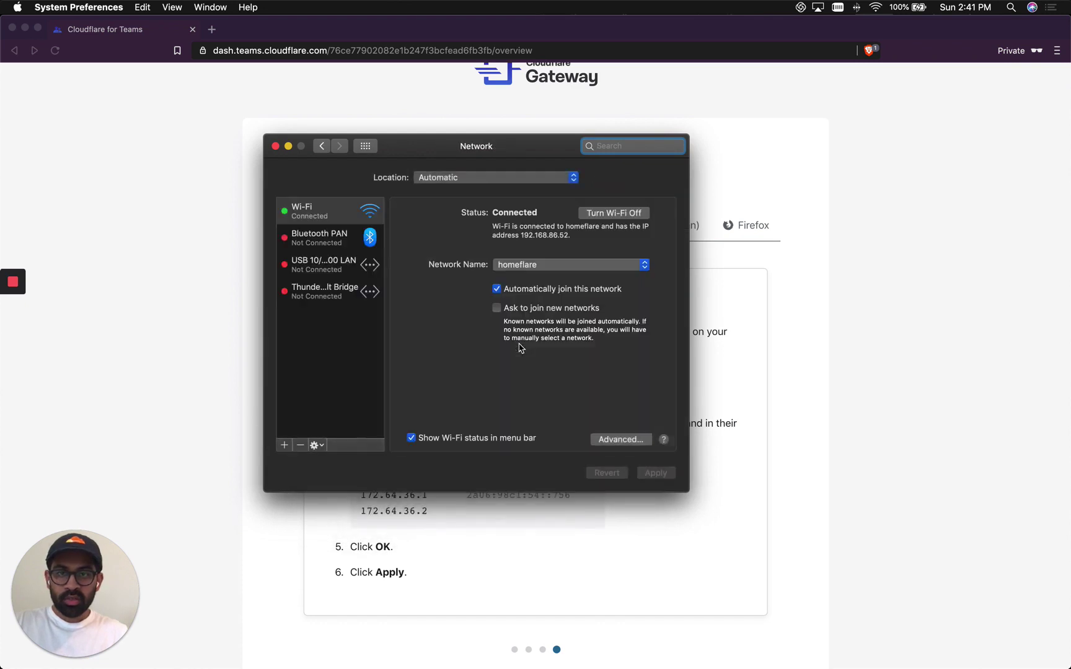
{"action": "left_click", "coordinate": [620, 439]}
{"action": "left_click", "coordinate": [425, 199]}
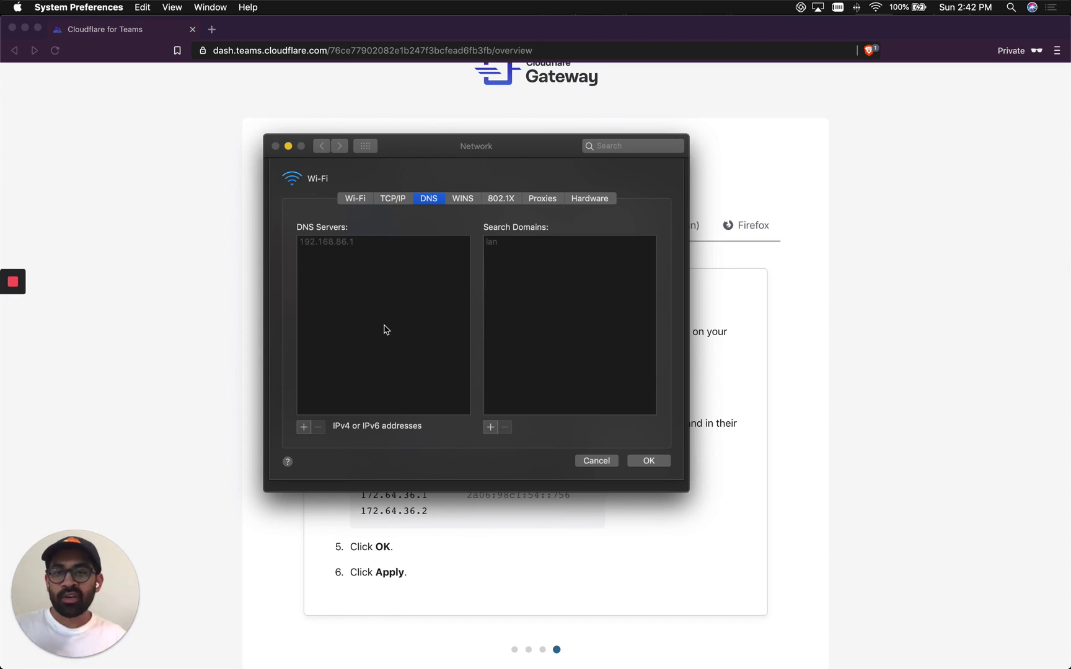
Add 172.64.36.1 as a DNS server, copied from the Gateway instructions.
{"action": "left_click", "coordinate": [303, 431]}
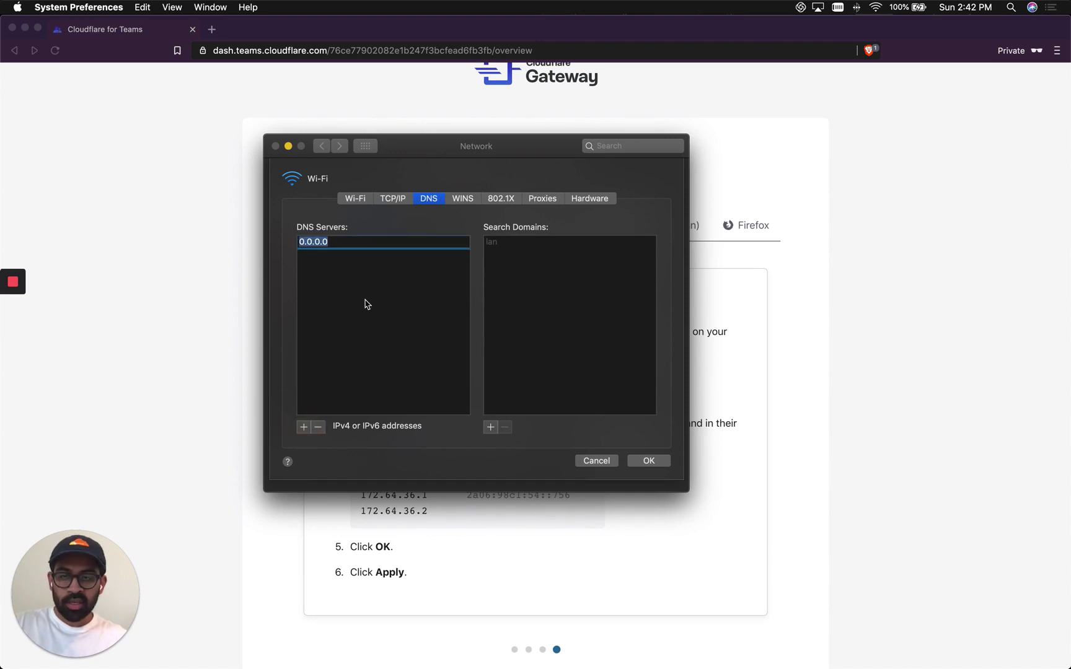
{"action": "key", "text": "super+v"}
{"action": "key", "text": "super+a"}
{"action": "key", "text": "BackSpace"}
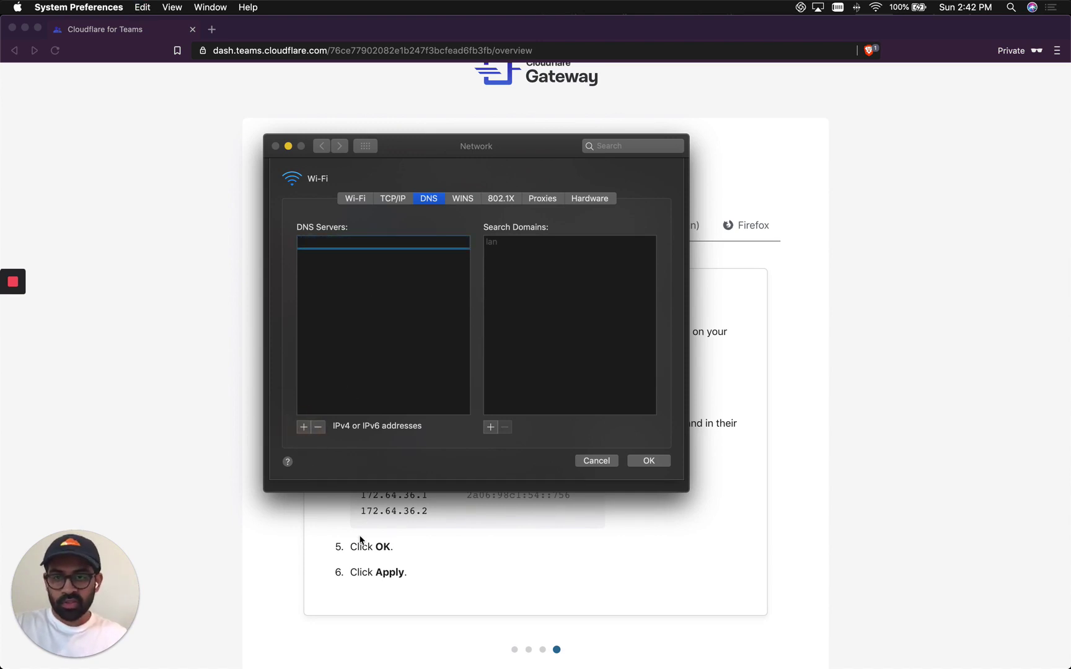
{"action": "left_click", "coordinate": [359, 544]}
{"action": "left_click_drag", "start_coordinate": [429, 496], "coordinate": [363, 501]}
{"action": "key", "text": "super+c"}
{"action": "key", "text": "super+Tab"}
{"action": "key", "text": "super+v"}
{"action": "key", "text": "Return"}
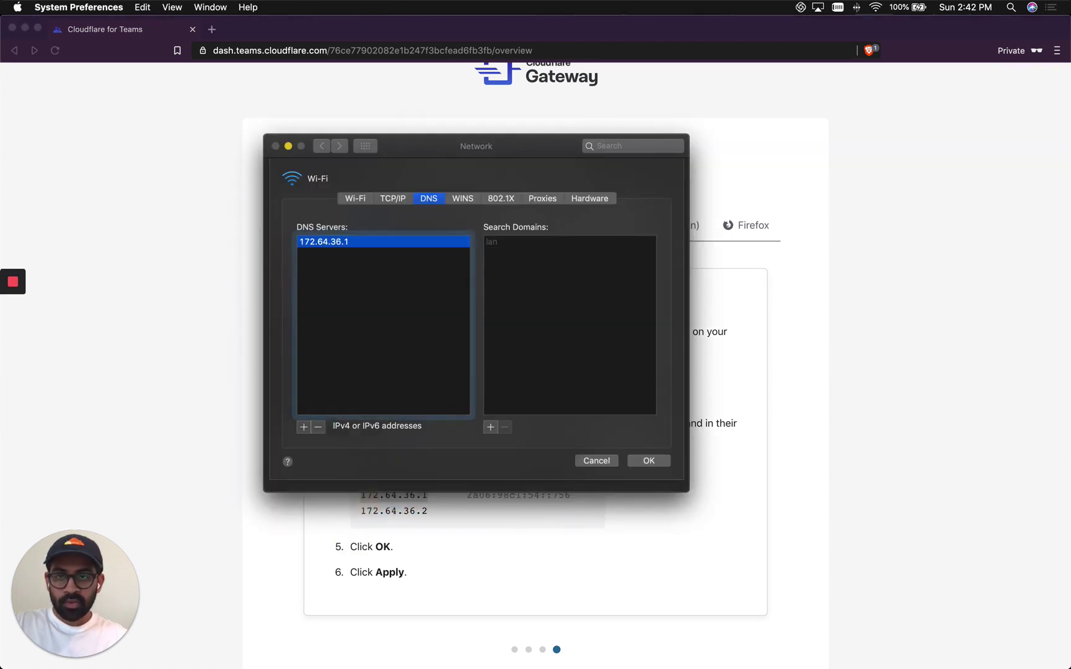
Add 172.64.36.2 as the second DNS server, copied from the Gateway instructions.
{"action": "left_click", "coordinate": [304, 427]}
{"action": "key", "text": "super+Tab"}
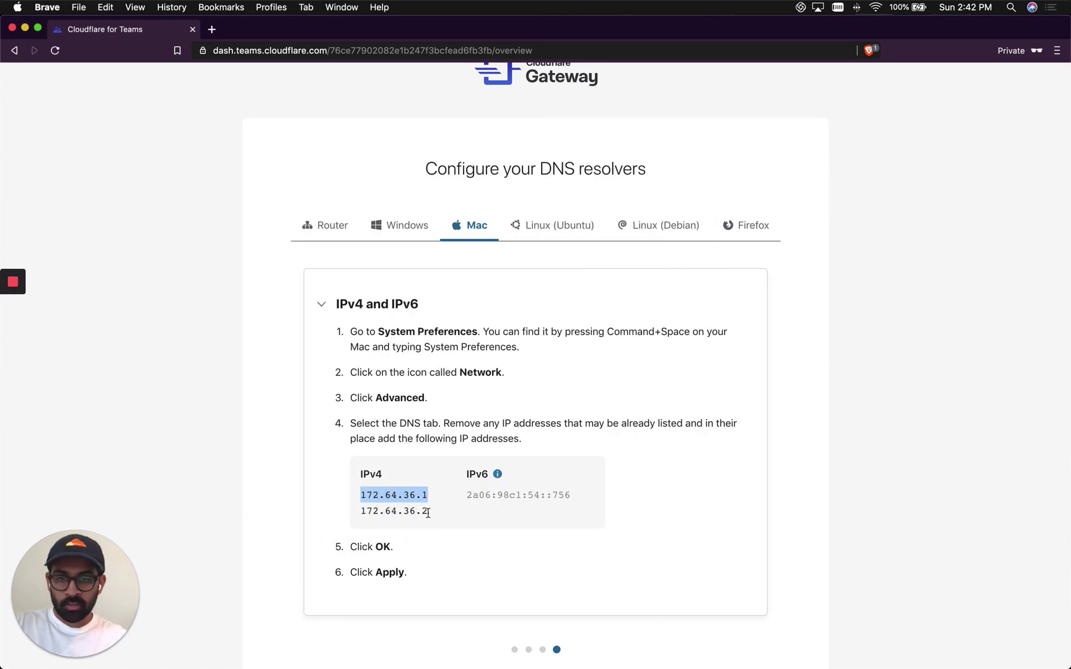
{"action": "left_click_drag", "start_coordinate": [430, 517], "coordinate": [359, 512]}
{"action": "key", "text": "super+c"}
{"action": "key", "text": "super+Tab"}
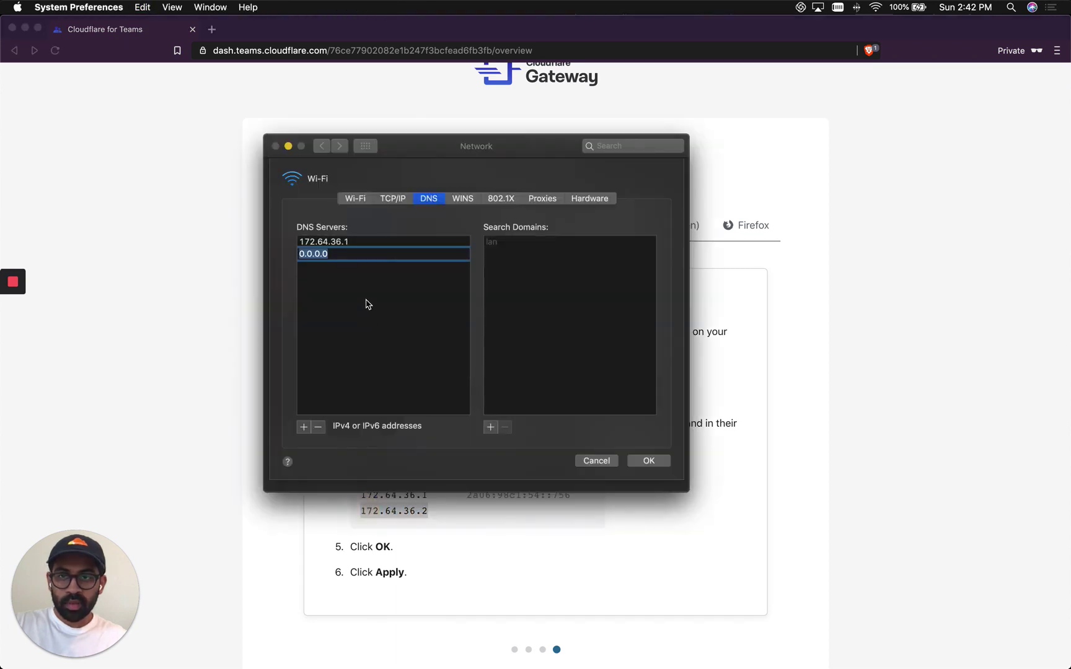
{"action": "key", "text": "super+v"}
{"action": "key", "text": "Return"}
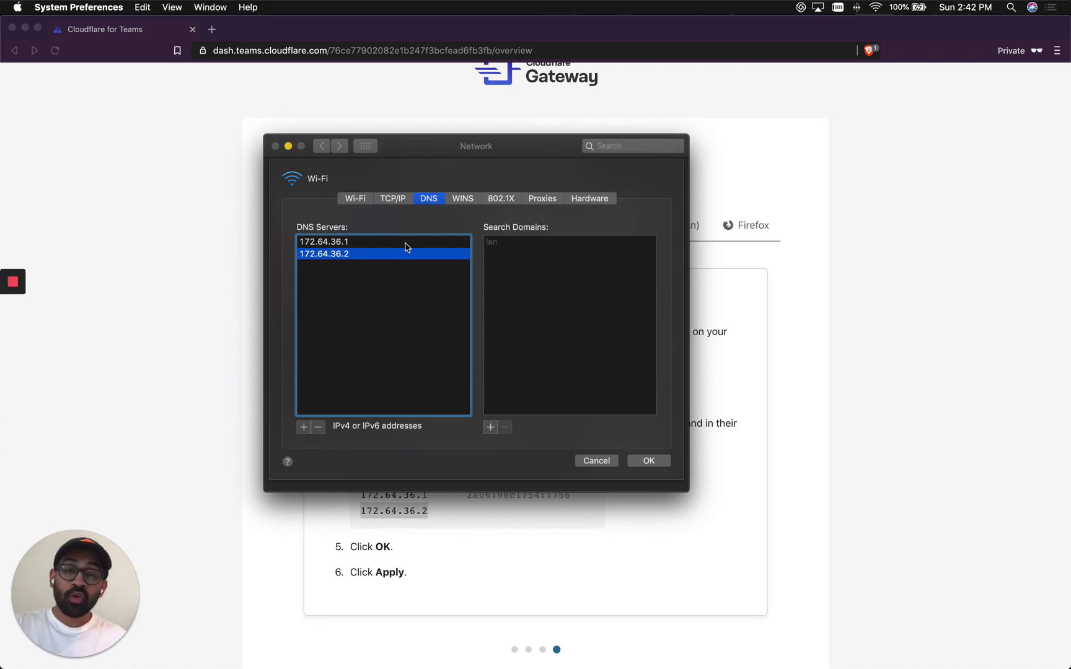
Save and apply the new Wi-Fi DNS server list.
{"action": "left_click", "coordinate": [513, 522]}
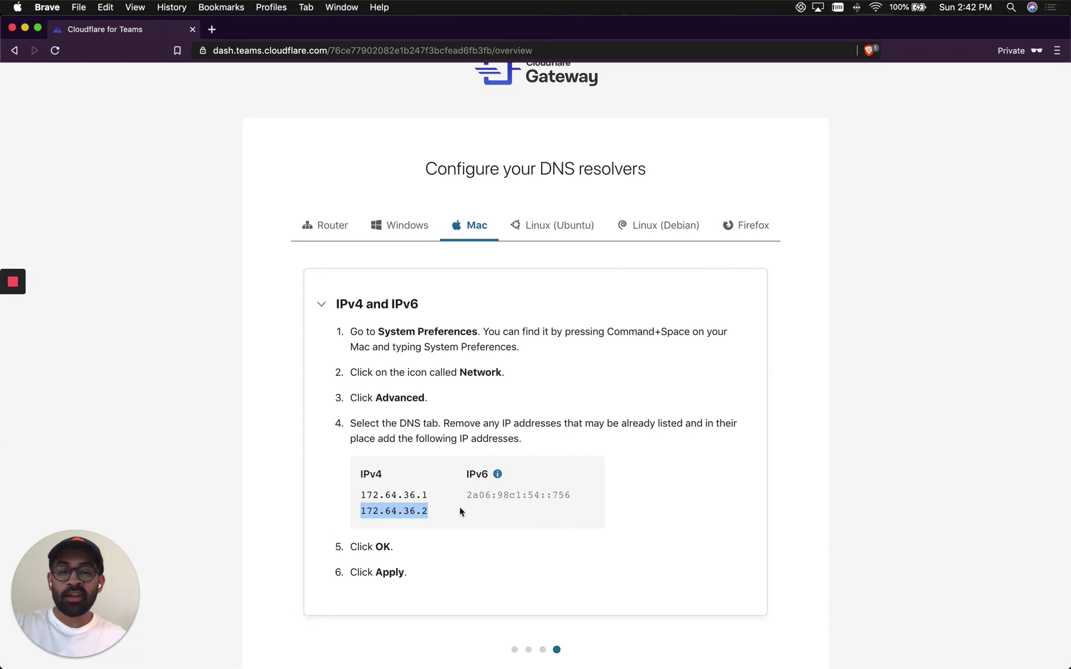
{"action": "key", "text": "super+Tab"}
{"action": "left_click", "coordinate": [654, 462]}
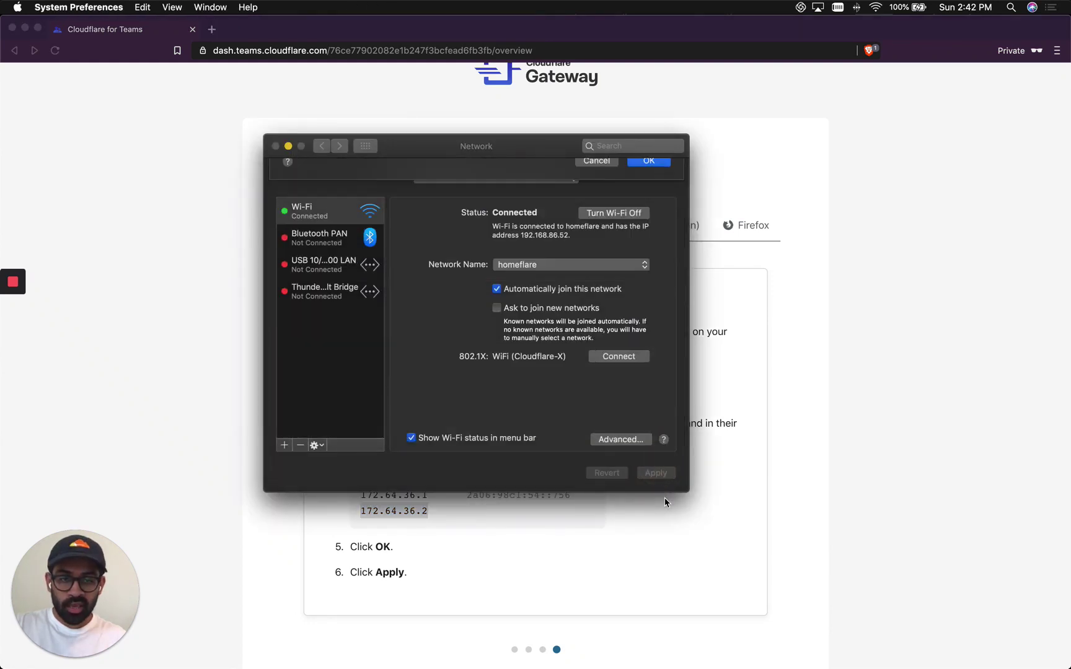
{"action": "left_click", "coordinate": [655, 473]}
Complete the Gateway resolver setup and review the Overview showing 72 allowed DNS requests.
{"action": "left_click", "coordinate": [276, 146]}
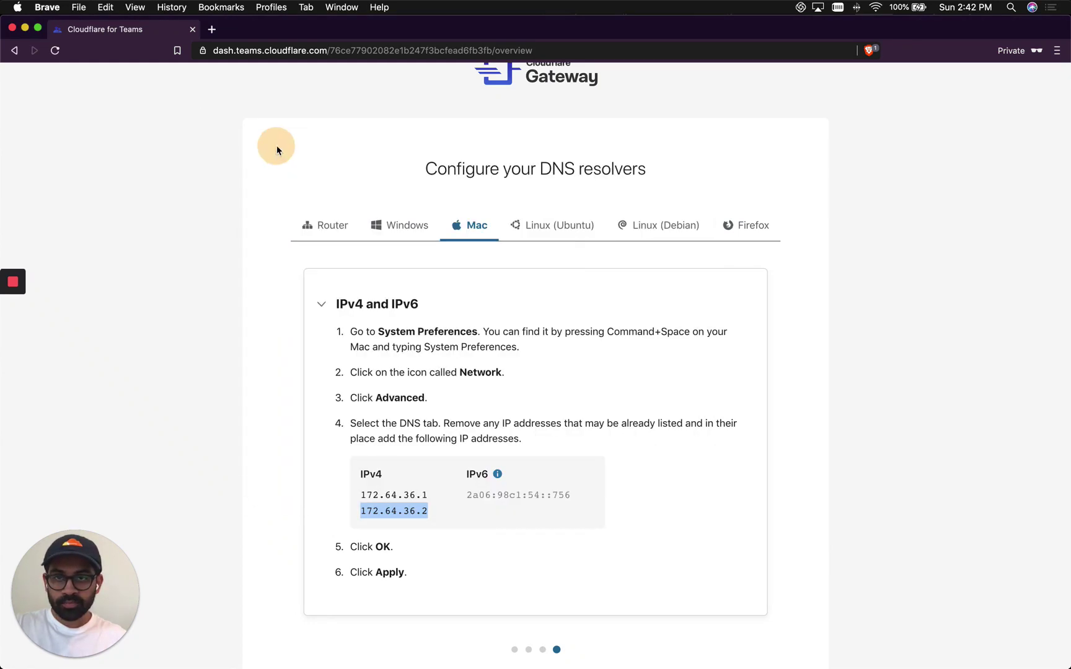
{"action": "scroll", "coordinate": [593, 400], "scroll_direction": "down", "scroll_amount": 4}
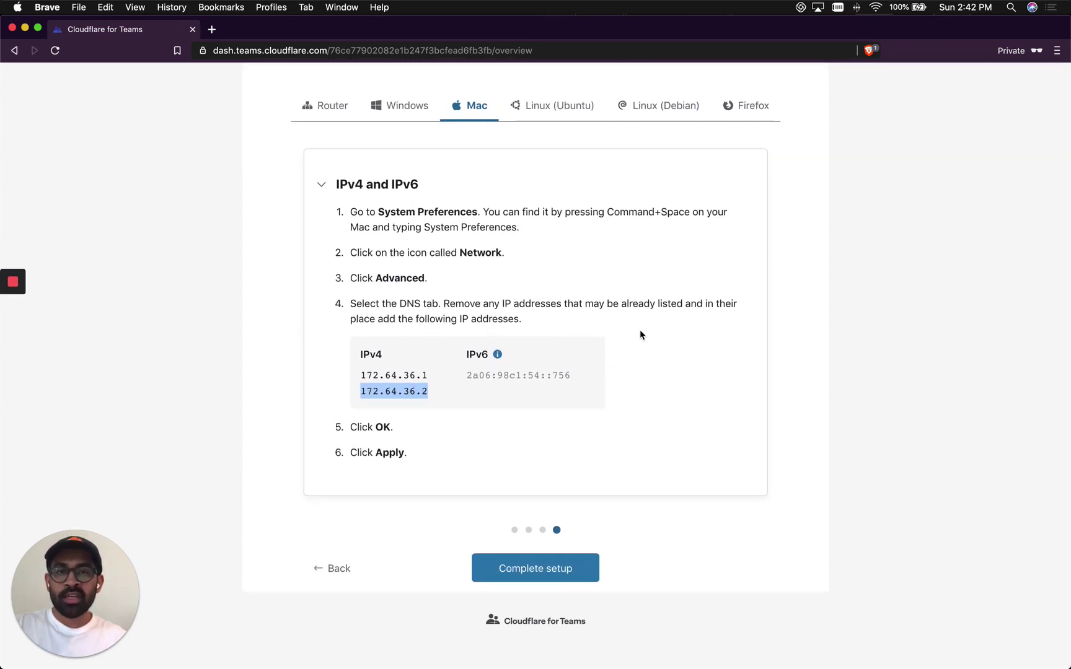
{"action": "scroll", "coordinate": [640, 335], "scroll_direction": "up", "scroll_amount": 1}
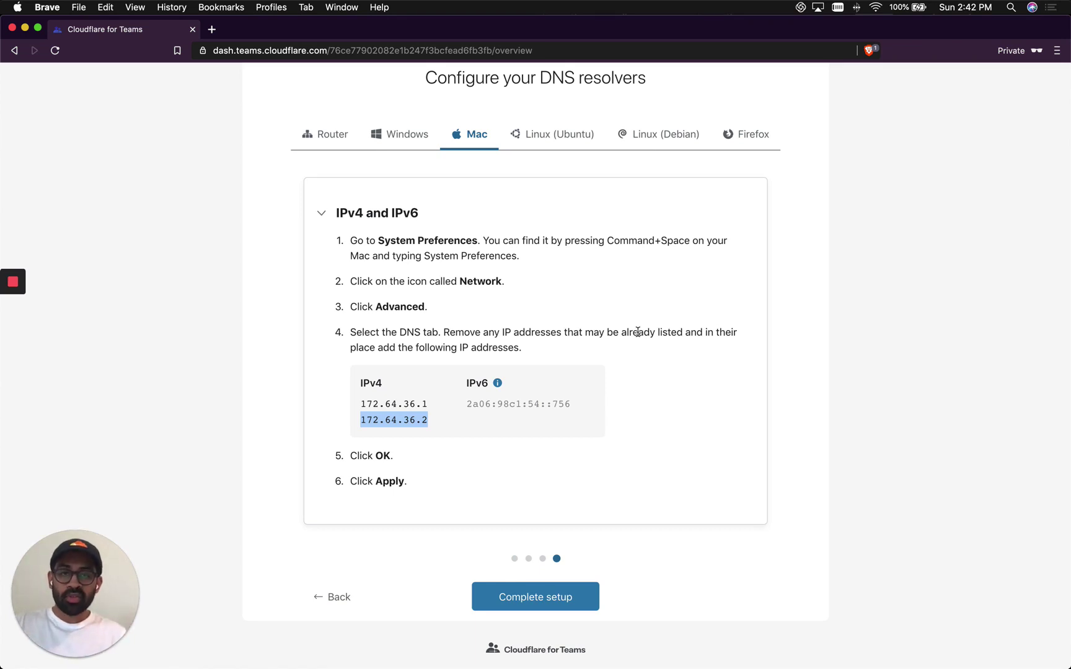
{"action": "left_click", "coordinate": [555, 597]}
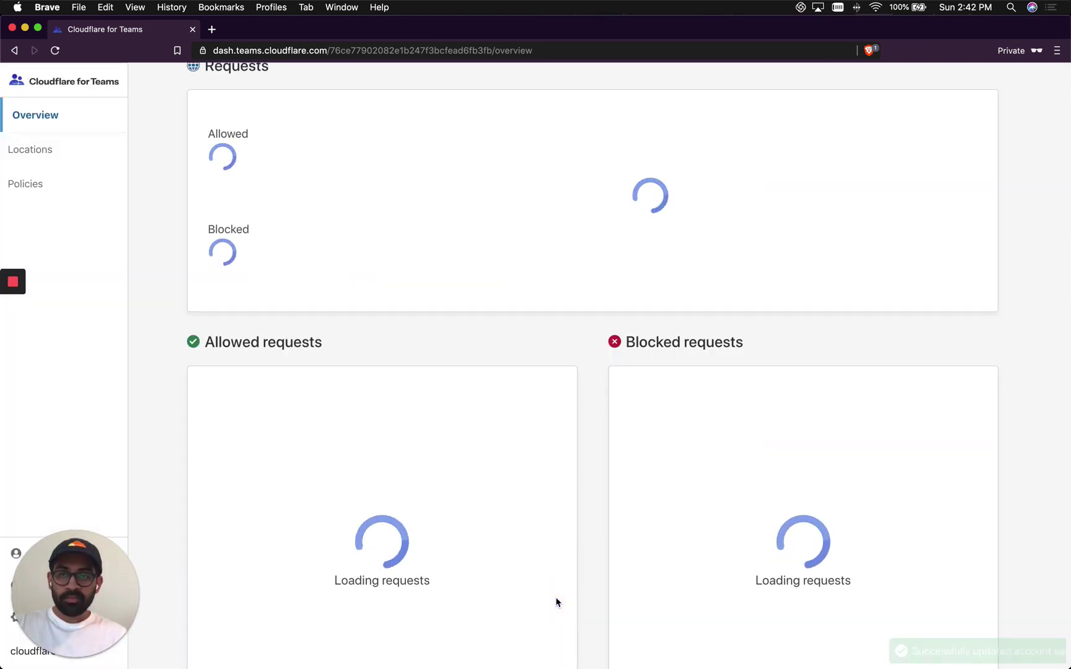
{"action": "scroll", "coordinate": [556, 602], "scroll_direction": "up", "scroll_amount": 4}
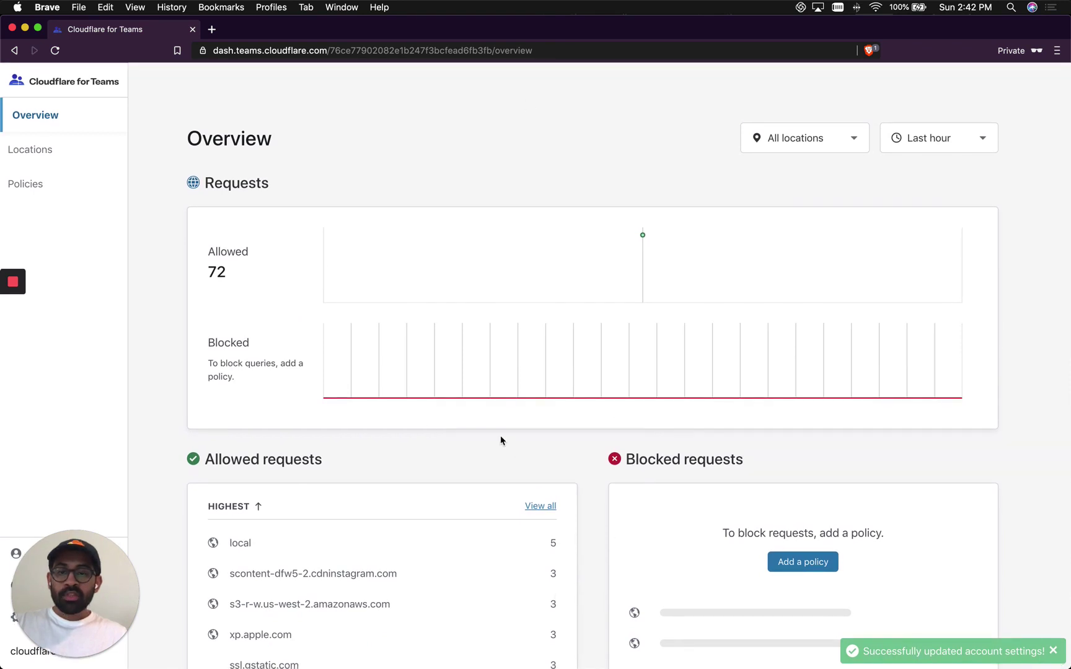
{"action": "scroll", "coordinate": [501, 441], "scroll_direction": "down", "scroll_amount": 3}
{"action": "scroll", "coordinate": [501, 440], "scroll_direction": "up", "scroll_amount": 3}
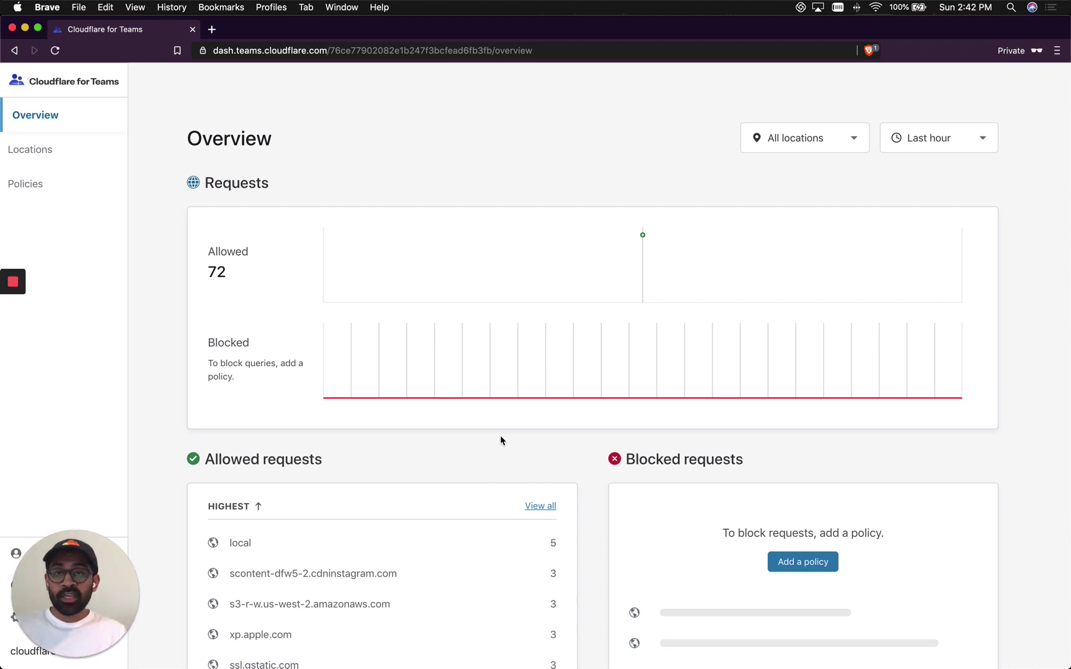
{"action": "scroll", "coordinate": [501, 441], "scroll_direction": "down", "scroll_amount": 1}
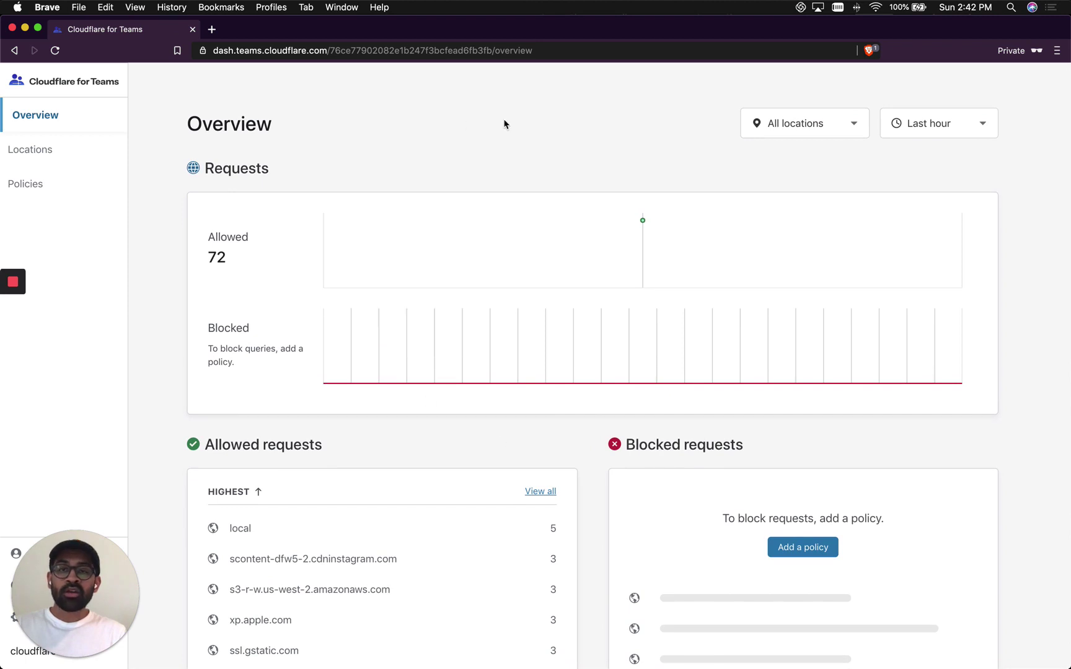
{"action": "scroll", "coordinate": [526, 469], "scroll_direction": "down", "scroll_amount": 5}
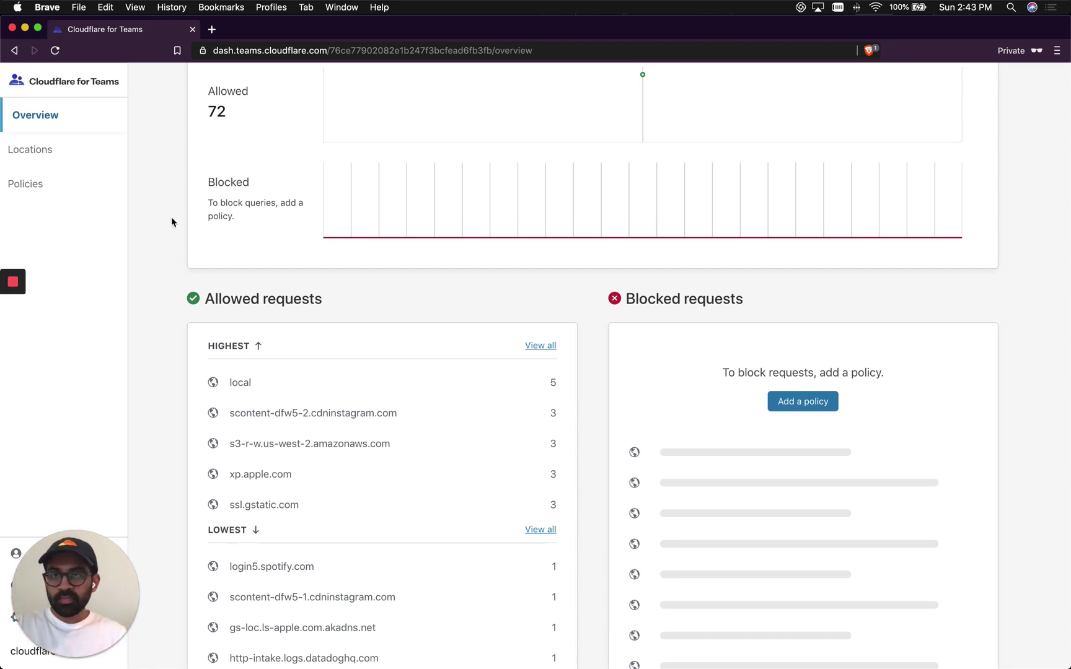
Check my-home-network's DNS addresses under Locations, then begin a new policy from Policies.
{"action": "left_click", "coordinate": [47, 165]}
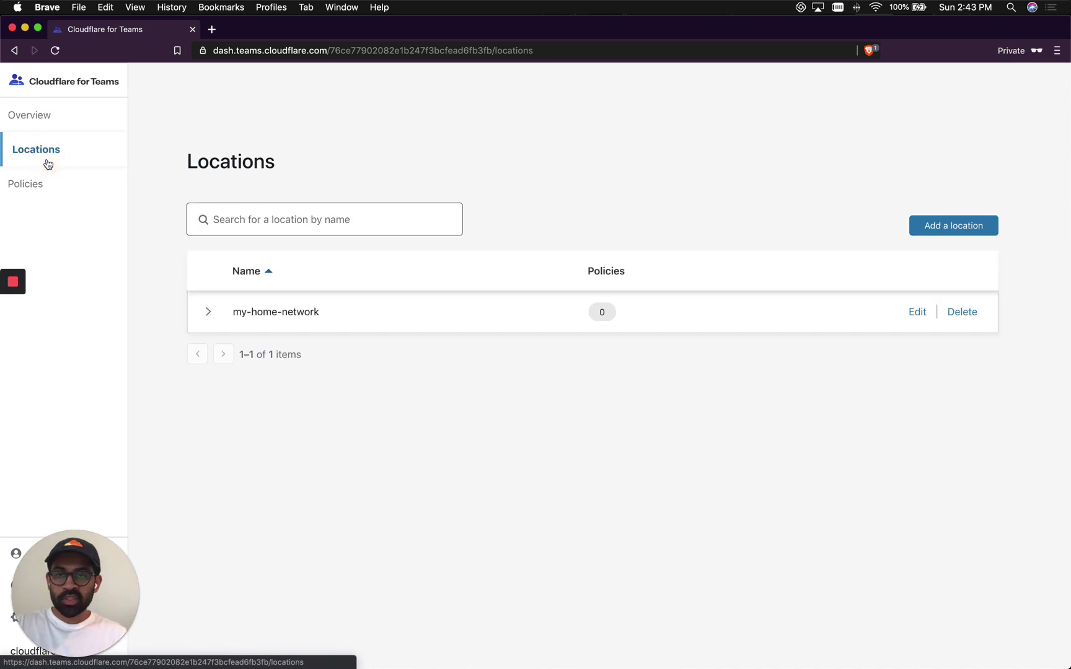
{"action": "left_click", "coordinate": [286, 322]}
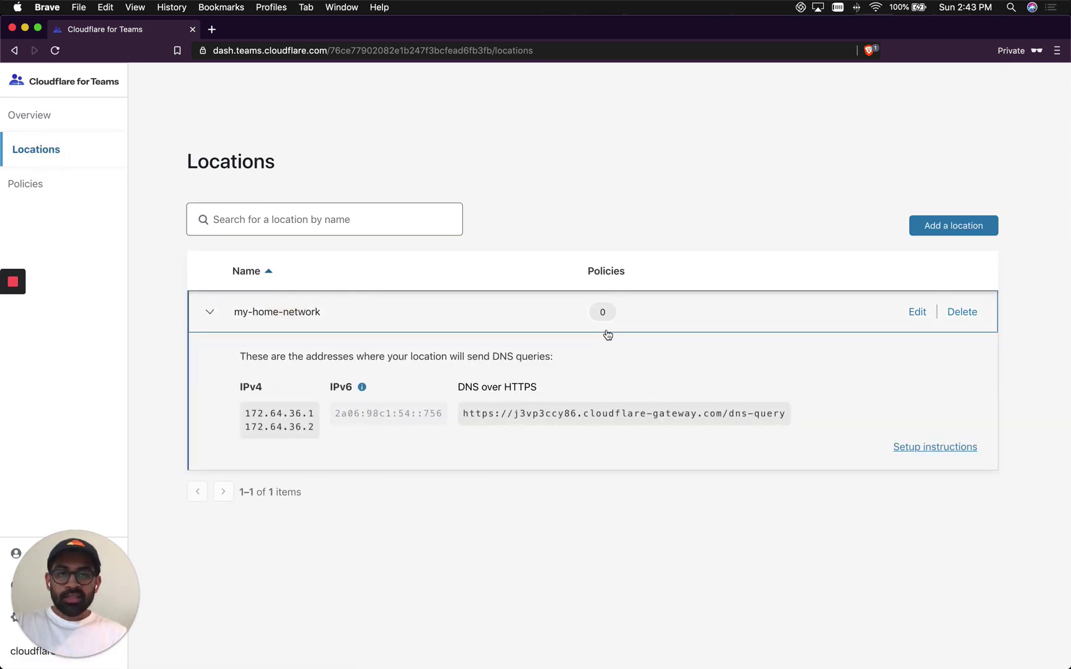
{"action": "mouse_move", "coordinate": [605, 319]}
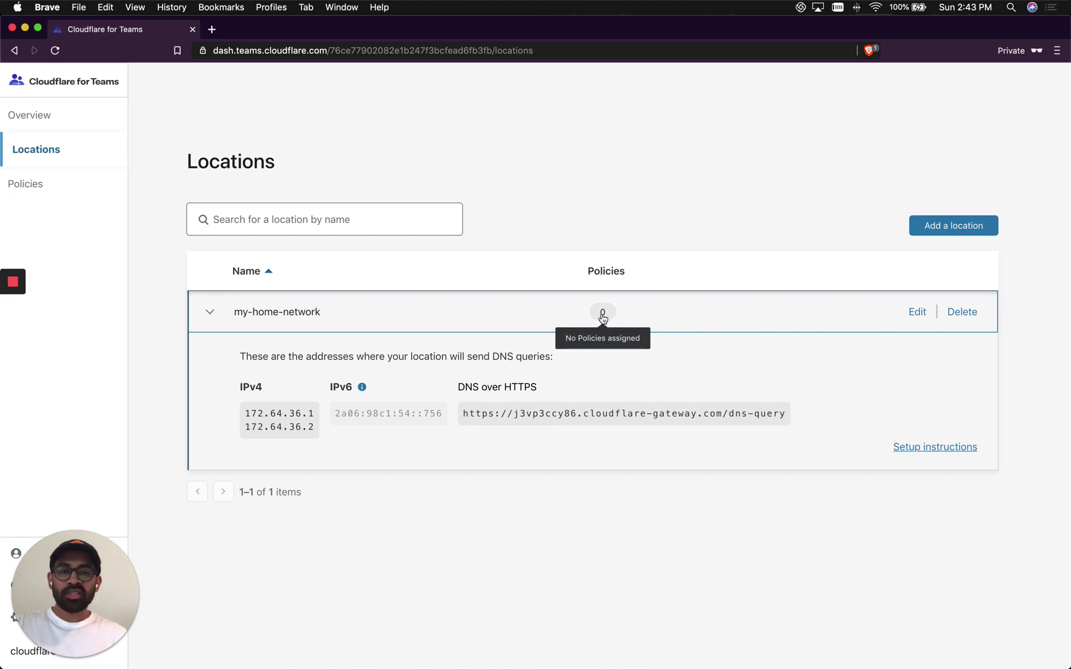
{"action": "left_click", "coordinate": [77, 184]}
{"action": "left_click", "coordinate": [282, 280]}
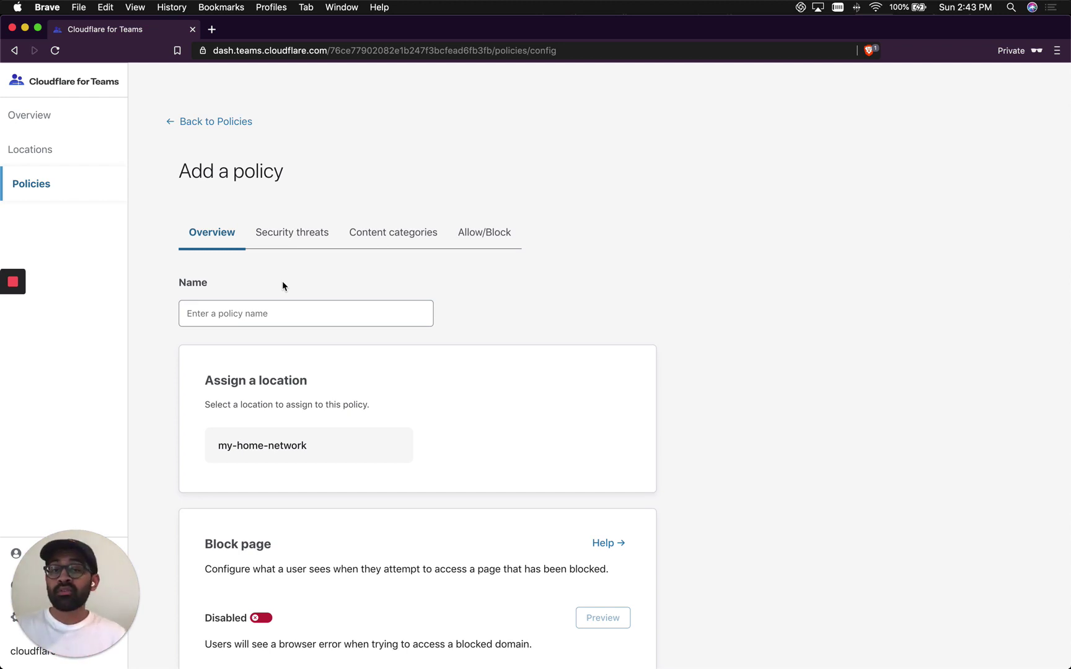
{"action": "left_click", "coordinate": [277, 311]}
Name the new policy my-policy.
{"action": "type", "text": "my-policy"}
{"action": "scroll", "coordinate": [507, 332], "scroll_direction": "down", "scroll_amount": 5}
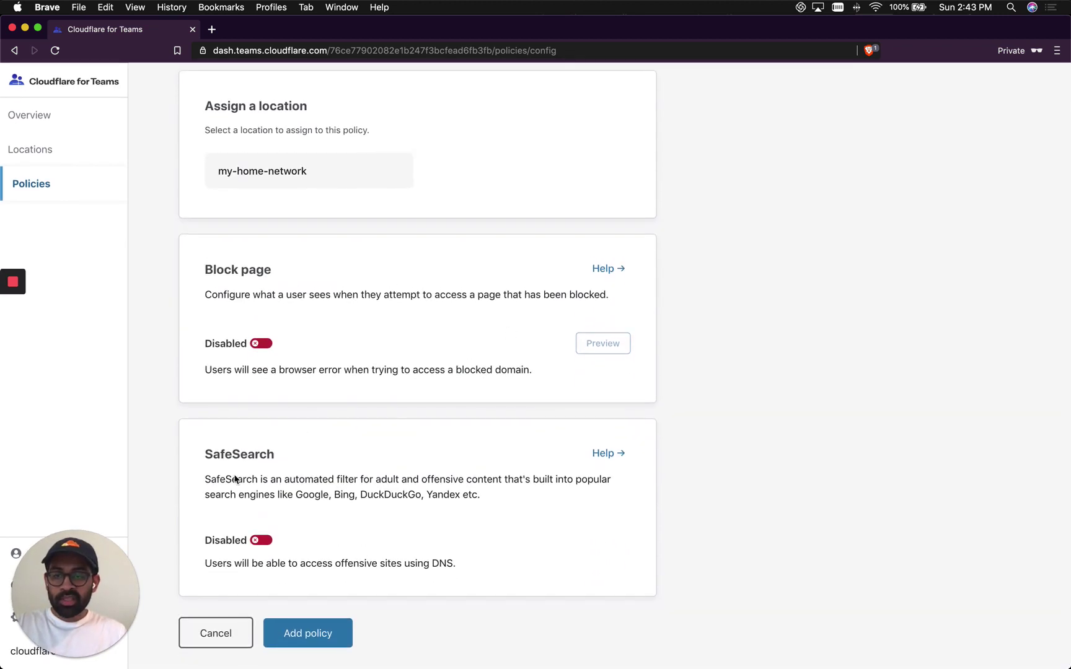
{"action": "scroll", "coordinate": [262, 505], "scroll_direction": "up", "scroll_amount": 5}
Block all security threat categories, including Malware and Phishing.
{"action": "left_click", "coordinate": [299, 233]}
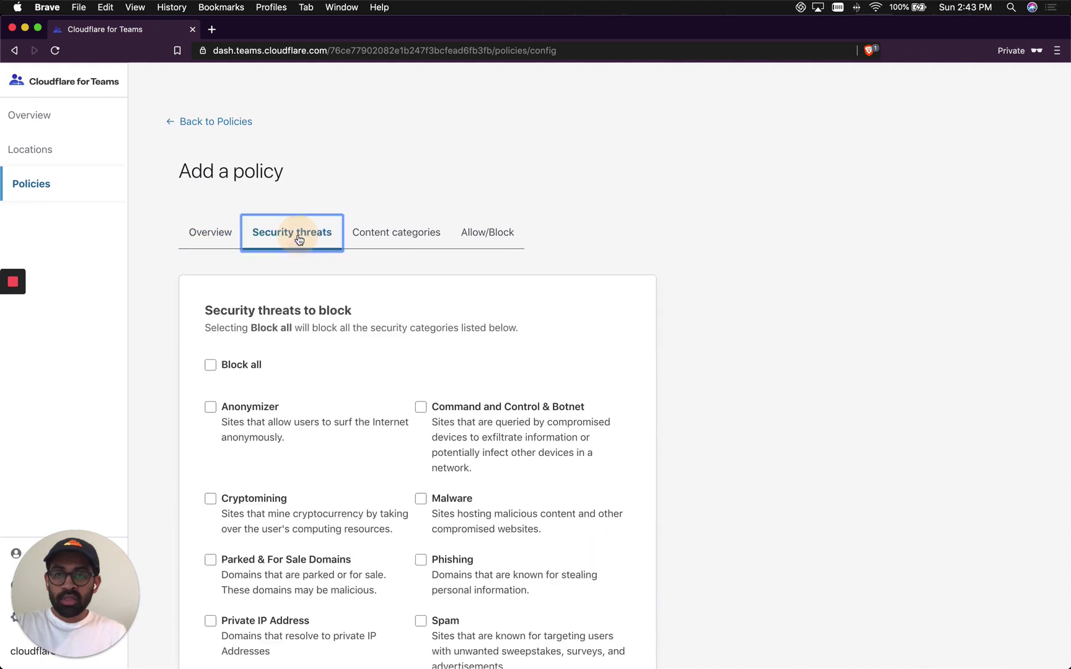
{"action": "scroll", "coordinate": [315, 425], "scroll_direction": "down", "scroll_amount": 3}
{"action": "left_click", "coordinate": [210, 253]}
{"action": "scroll", "coordinate": [312, 395], "scroll_direction": "down", "scroll_amount": 2}
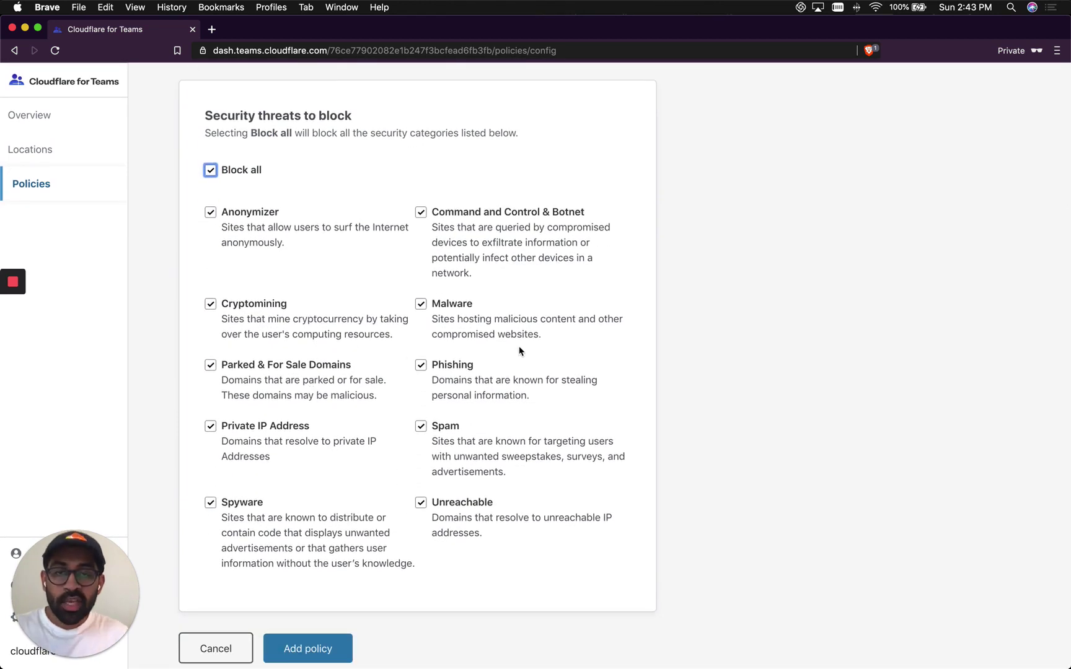
{"action": "left_click_drag", "start_coordinate": [548, 340], "coordinate": [432, 303]}
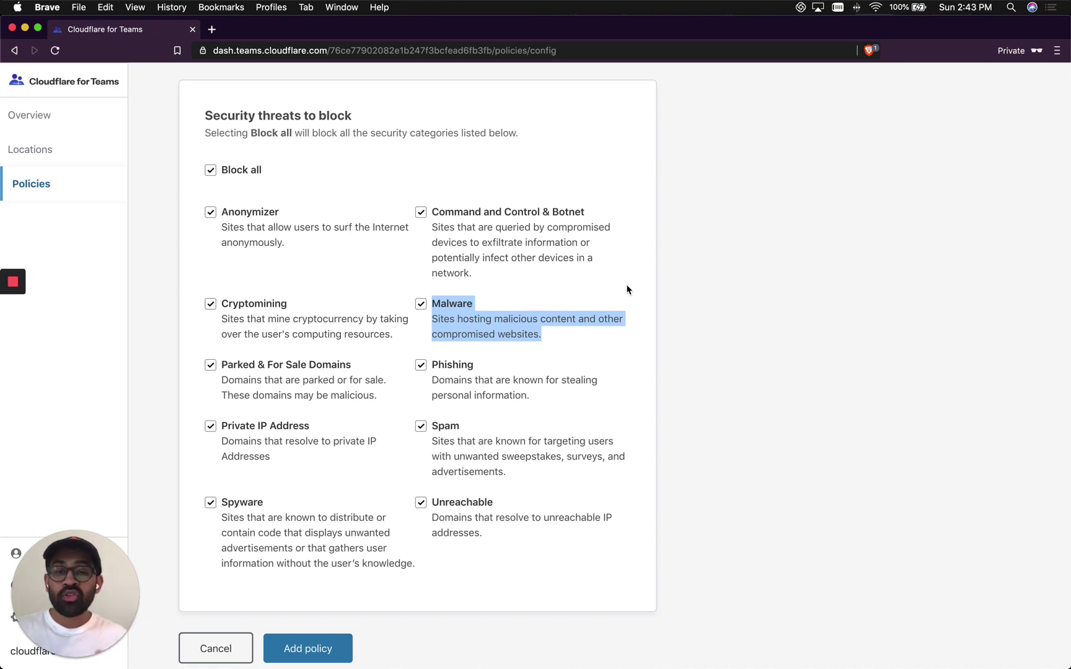
{"action": "scroll", "coordinate": [628, 290], "scroll_direction": "up", "scroll_amount": 5}
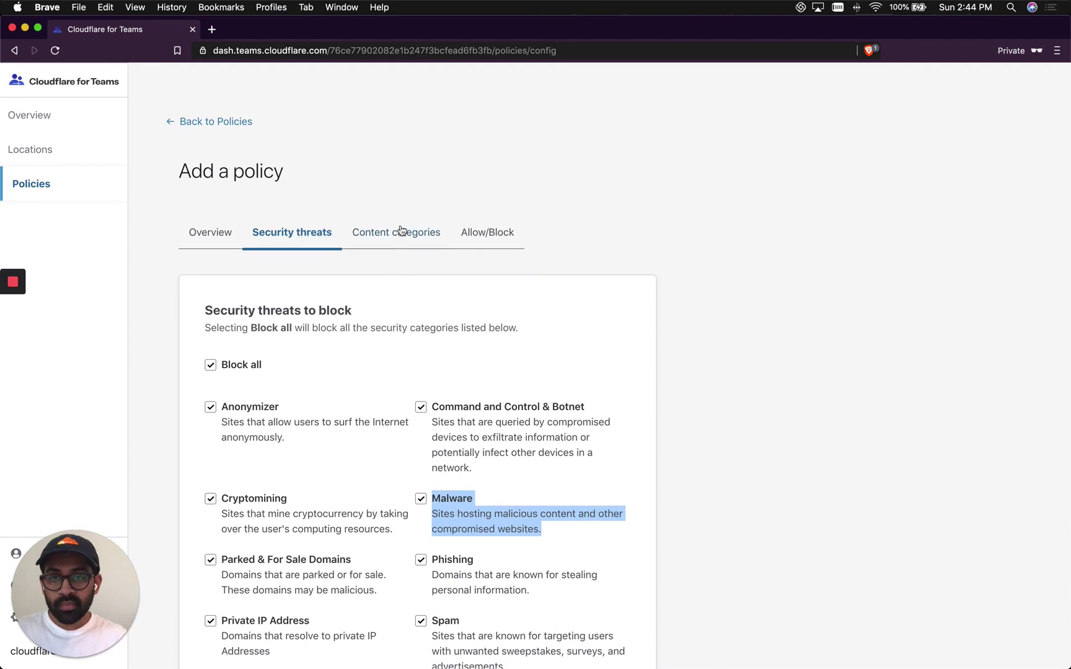
Add example.com to the policy's blocked domains and save my-policy.
{"action": "left_click", "coordinate": [397, 232]}
{"action": "scroll", "coordinate": [301, 372], "scroll_direction": "down", "scroll_amount": 1}
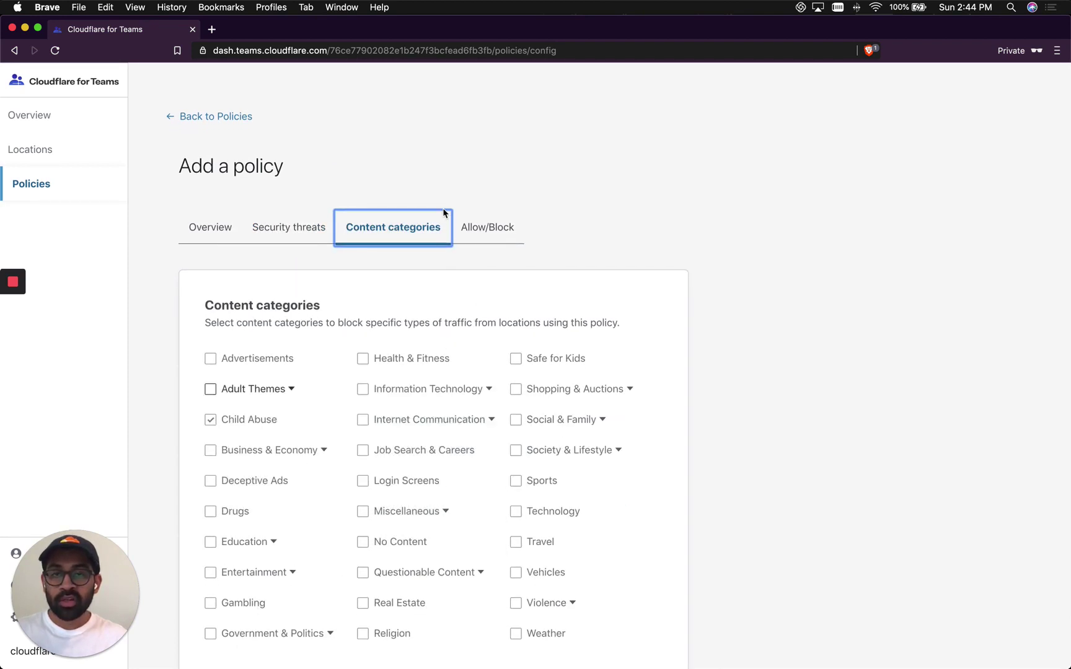
{"action": "left_click", "coordinate": [476, 227]}
{"action": "scroll", "coordinate": [279, 380], "scroll_direction": "down", "scroll_amount": 3}
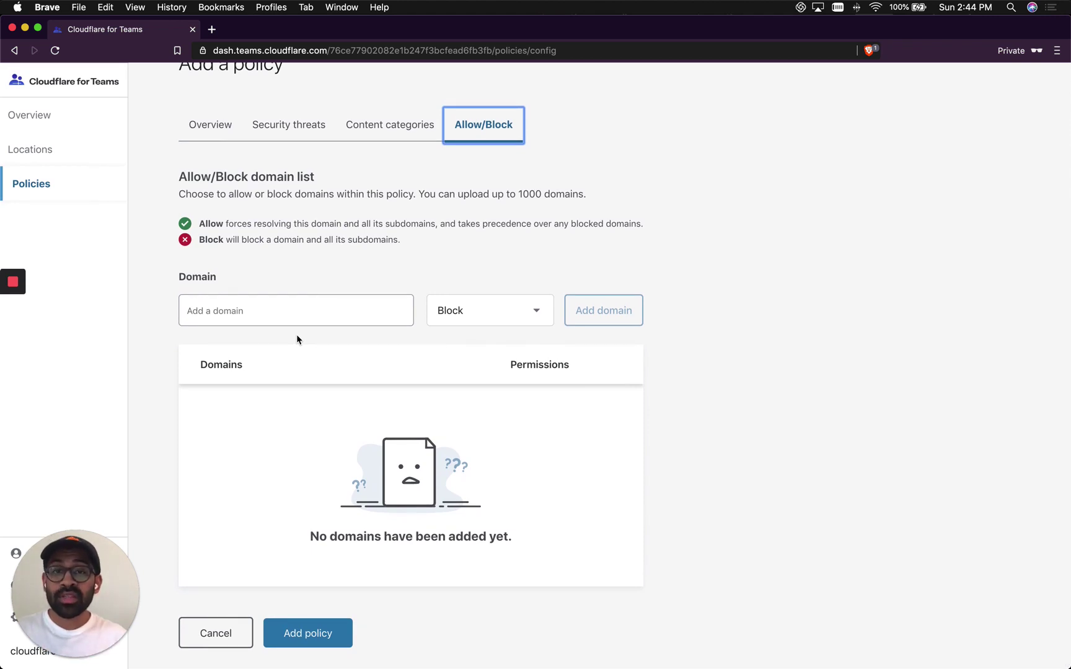
{"action": "left_click", "coordinate": [296, 315]}
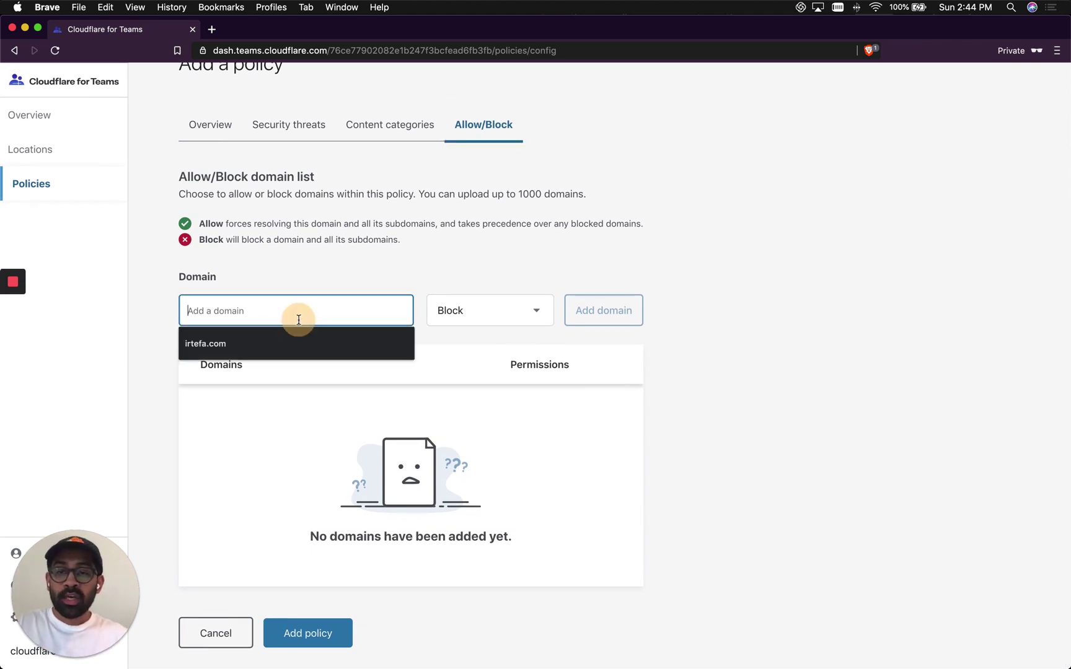
{"action": "type", "text": "example.com"}
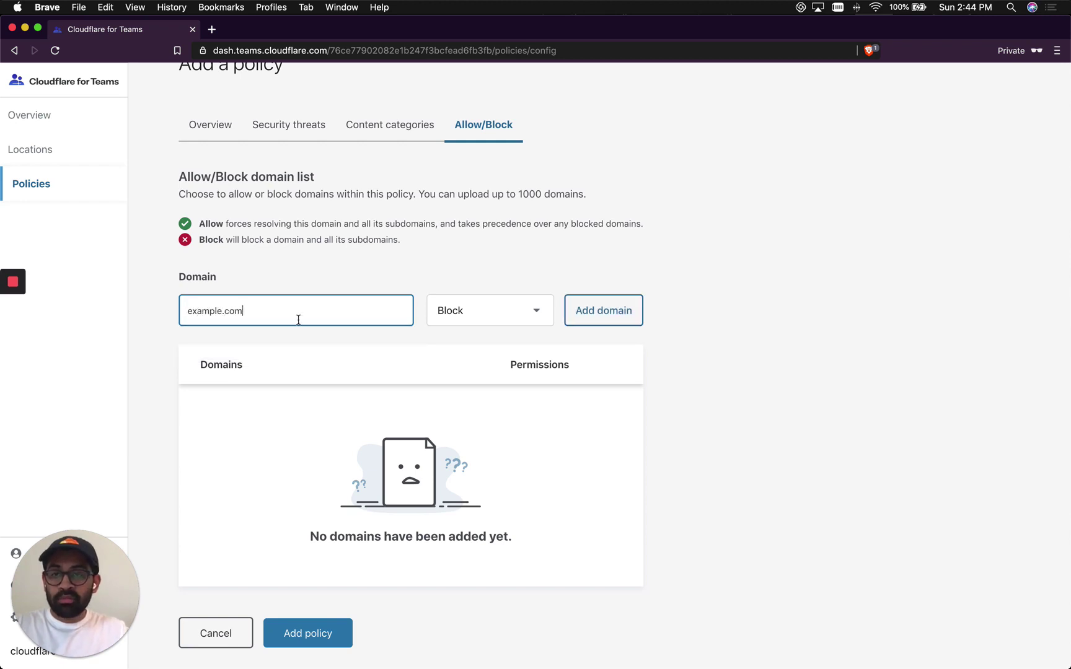
{"action": "left_click", "coordinate": [620, 315]}
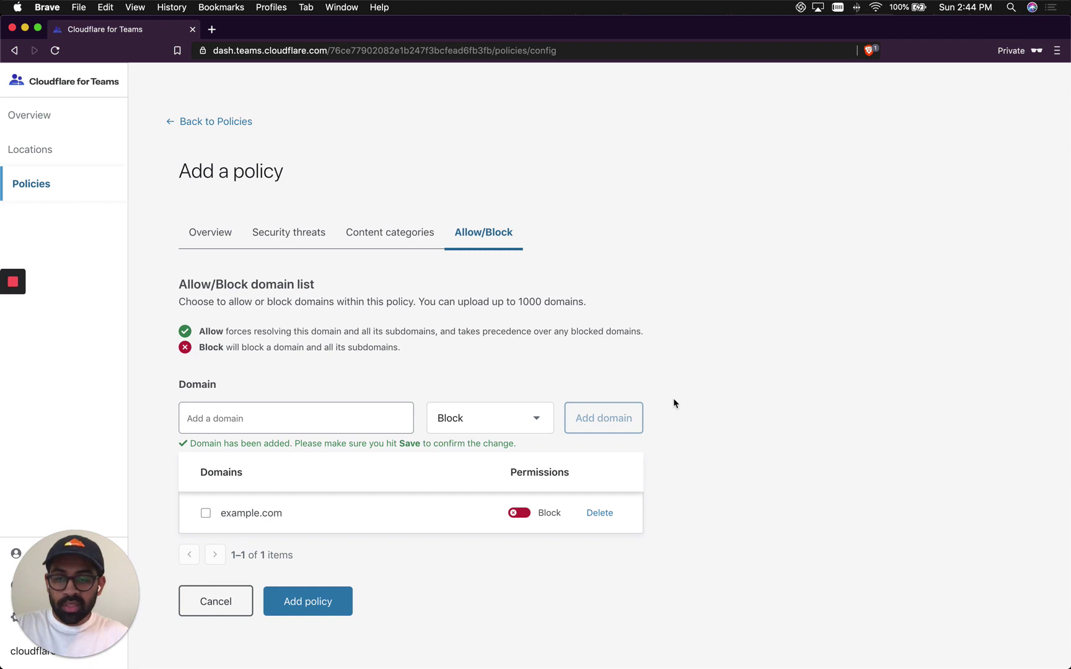
{"action": "left_click", "coordinate": [307, 604]}
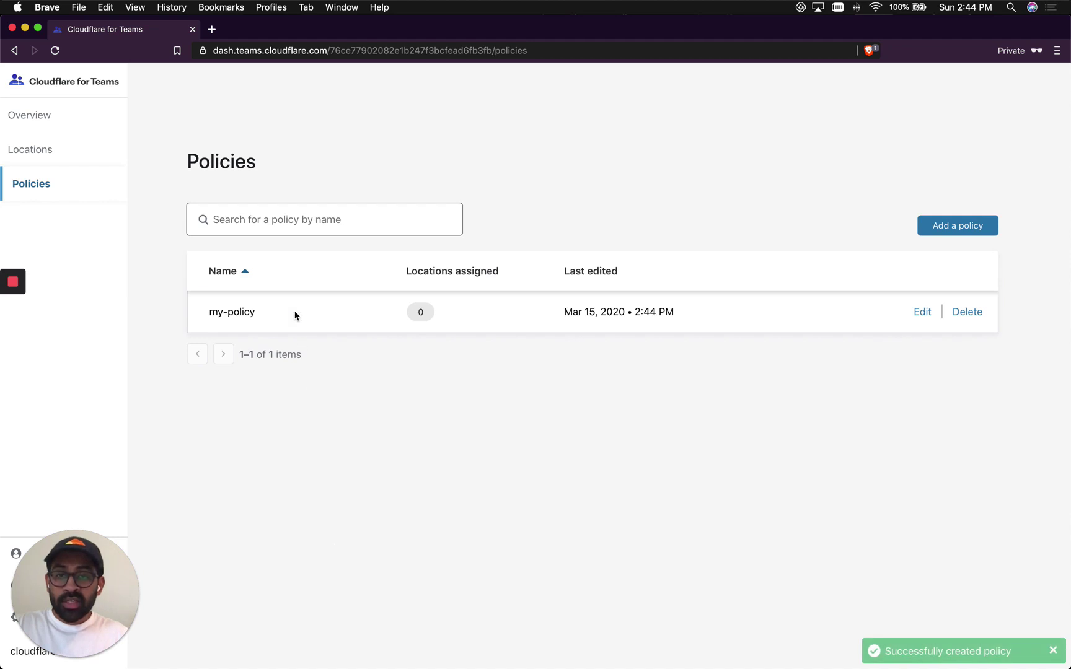
Assign my-home-network to my-policy, save it, and confirm the location lists one policy.
{"action": "left_click", "coordinate": [922, 312]}
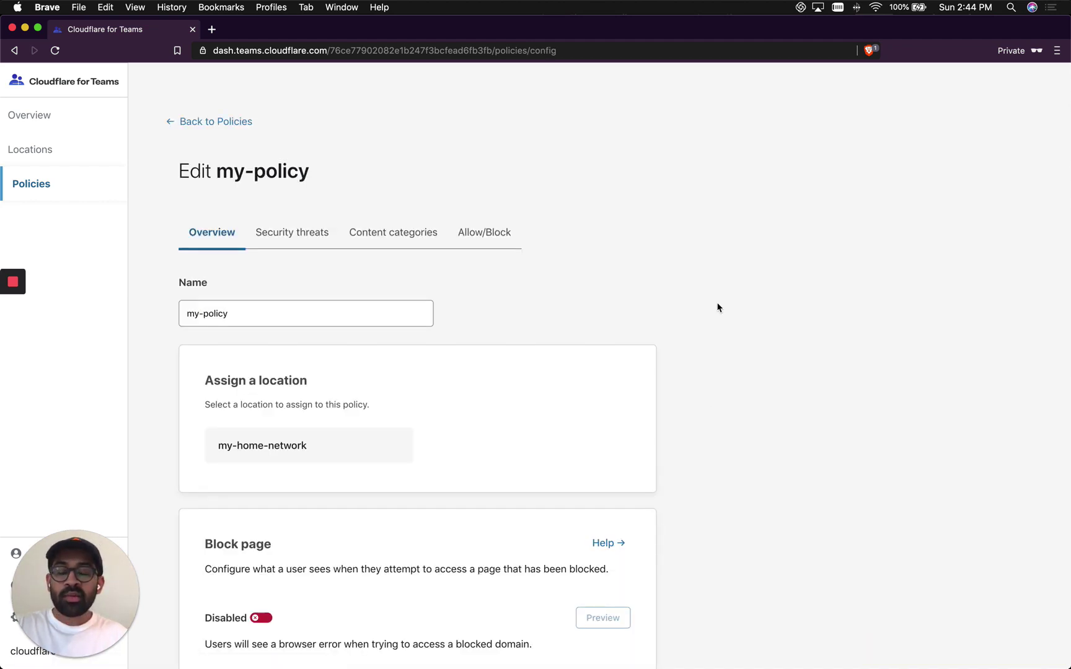
{"action": "scroll", "coordinate": [717, 307], "scroll_direction": "down", "scroll_amount": 1}
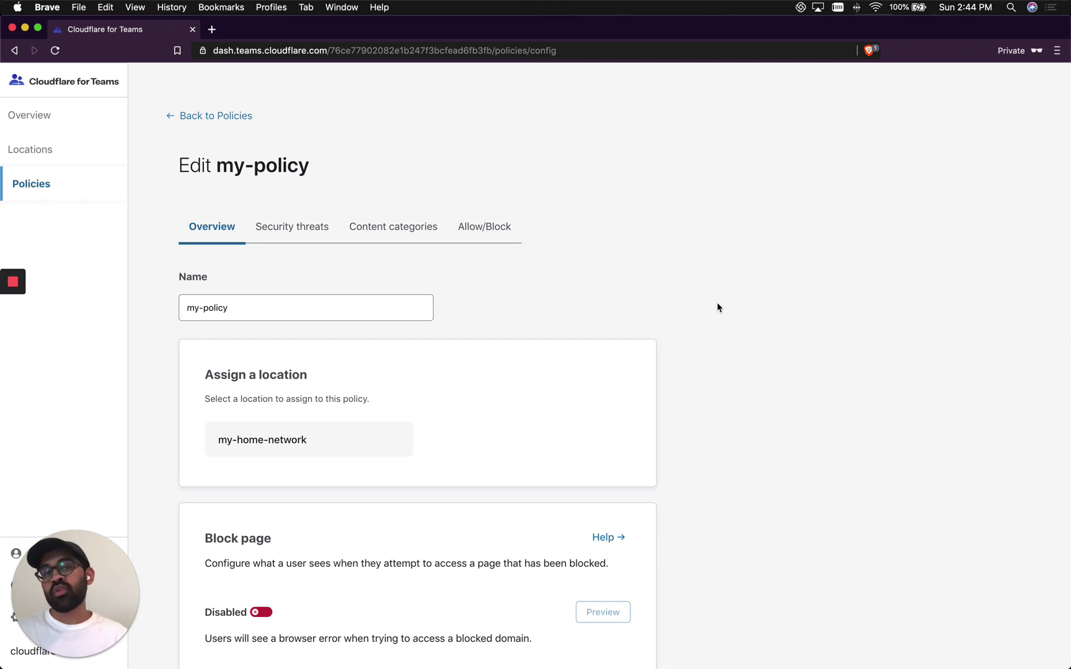
{"action": "left_click", "coordinate": [318, 440]}
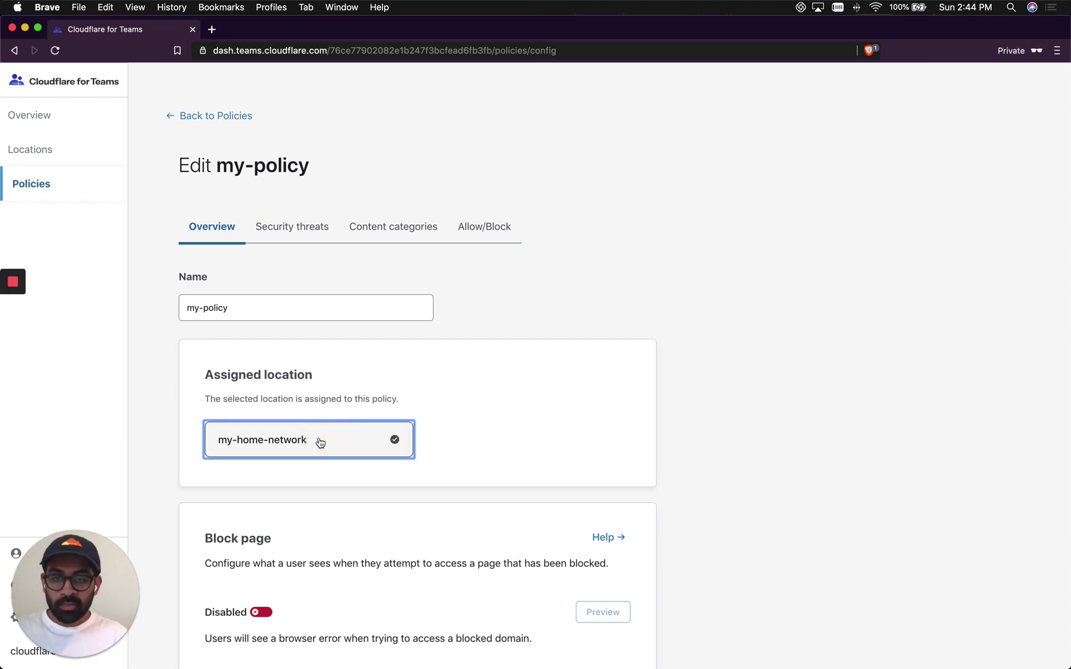
{"action": "scroll", "coordinate": [561, 399], "scroll_direction": "down", "scroll_amount": 1}
{"action": "scroll", "coordinate": [561, 400], "scroll_direction": "down", "scroll_amount": 5}
{"action": "left_click", "coordinate": [303, 636]}
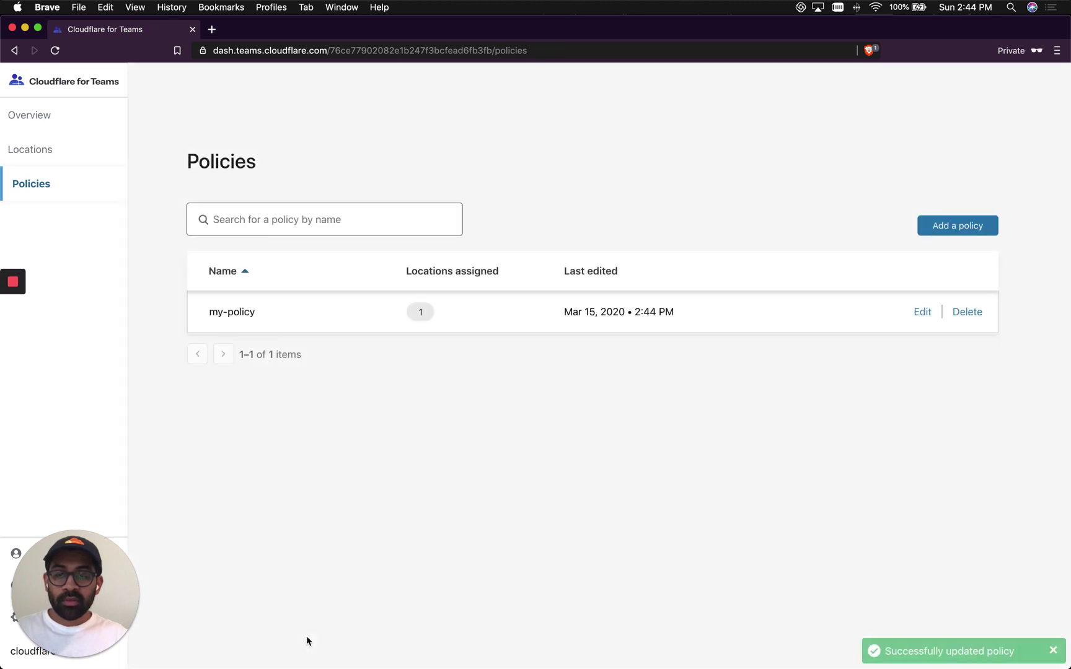
{"action": "left_click", "coordinate": [103, 153]}
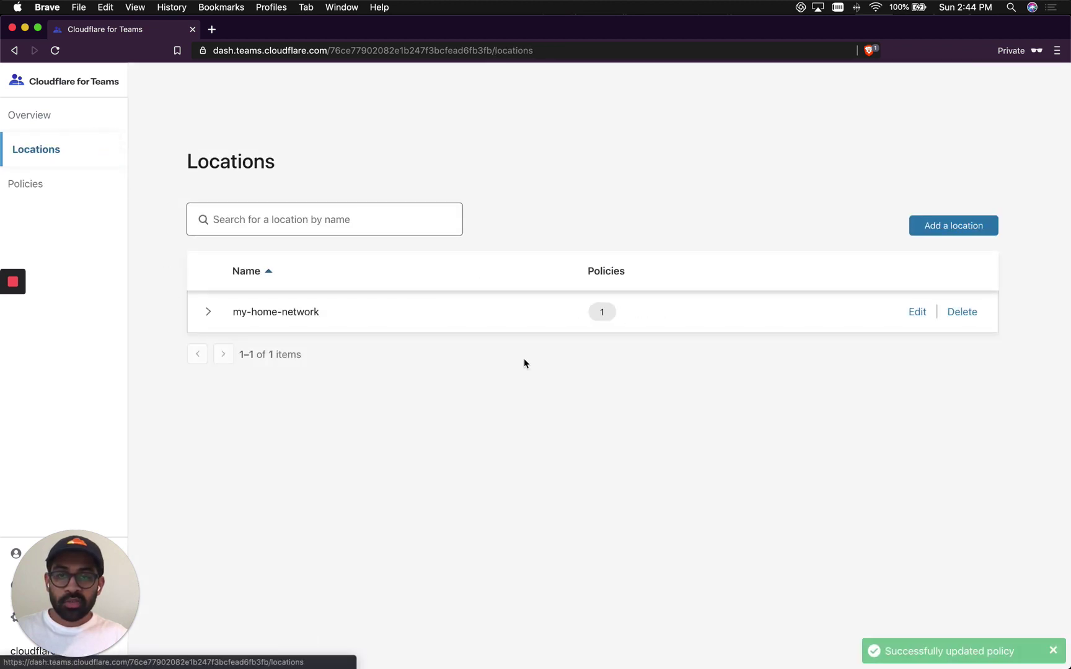
{"action": "mouse_move", "coordinate": [607, 317]}
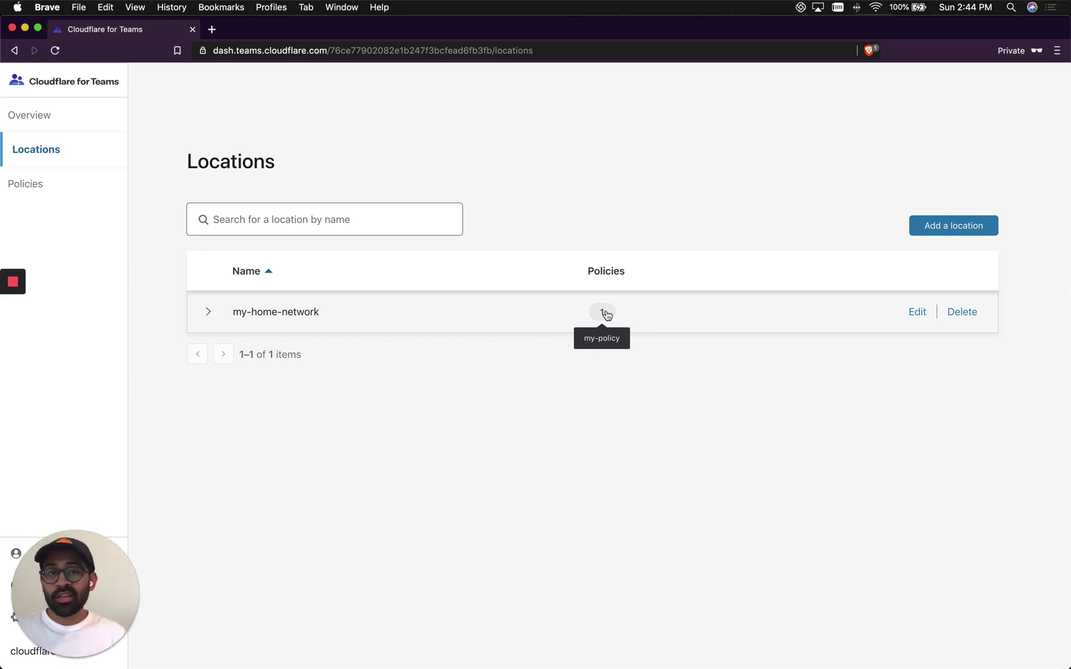
In a cleared iTerm2, run dig cloudflare.com and highlight NOERROR and answers 104.17.175.85 and 104.17.176.85.
{"action": "key", "text": "super+Tab"}
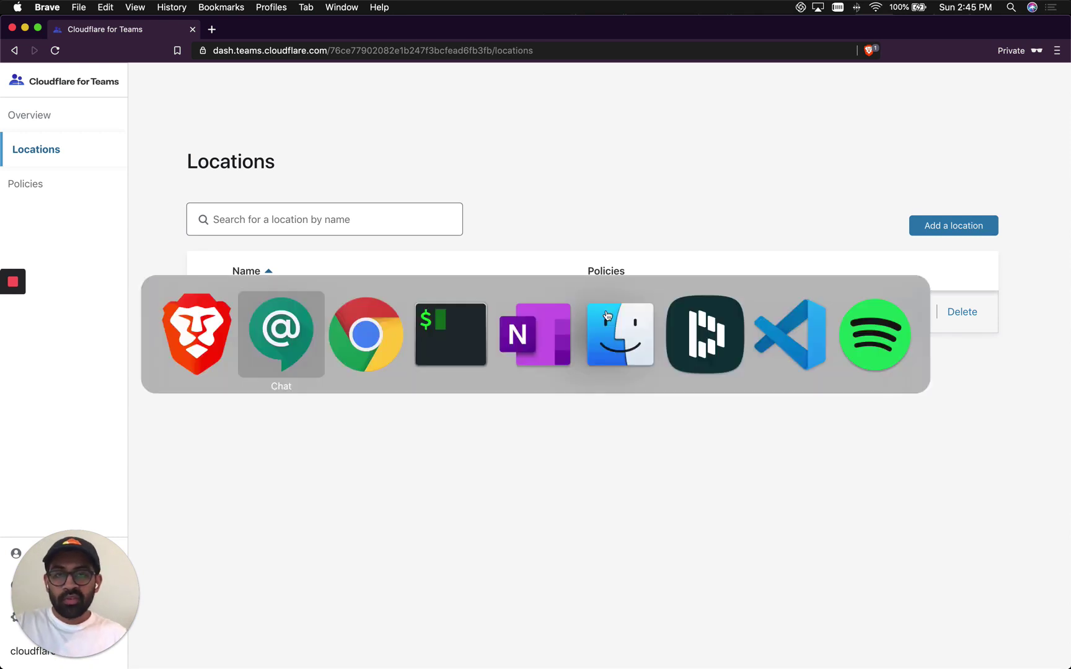
{"action": "key", "text": "super+Tab"}
{"action": "key", "text": "super+Tab"}
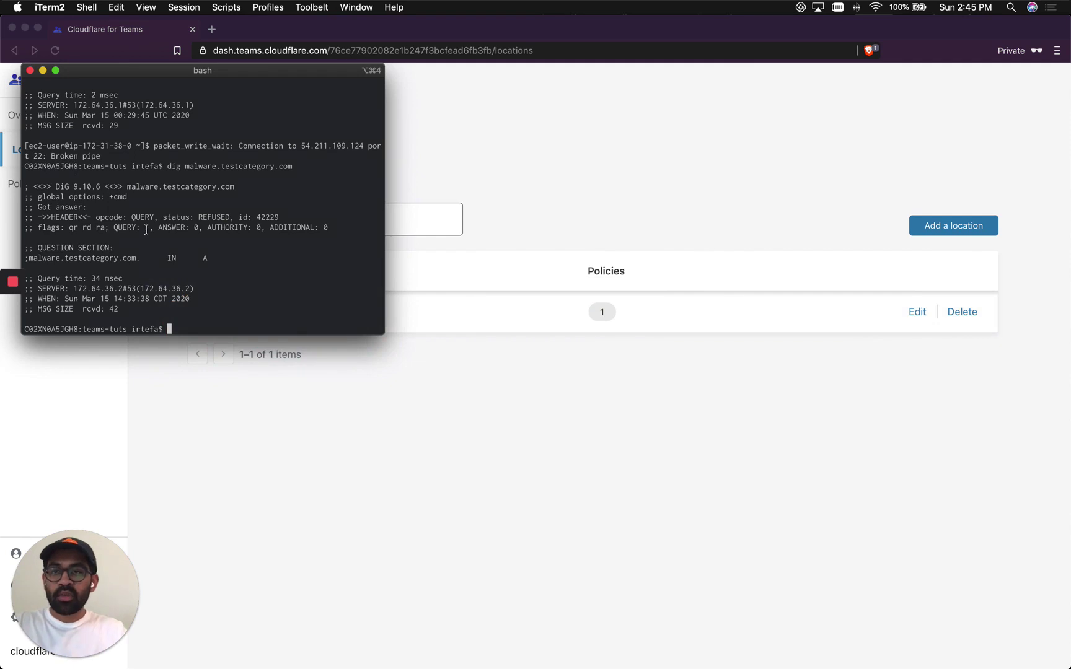
{"action": "key", "text": "ctrl+l"}
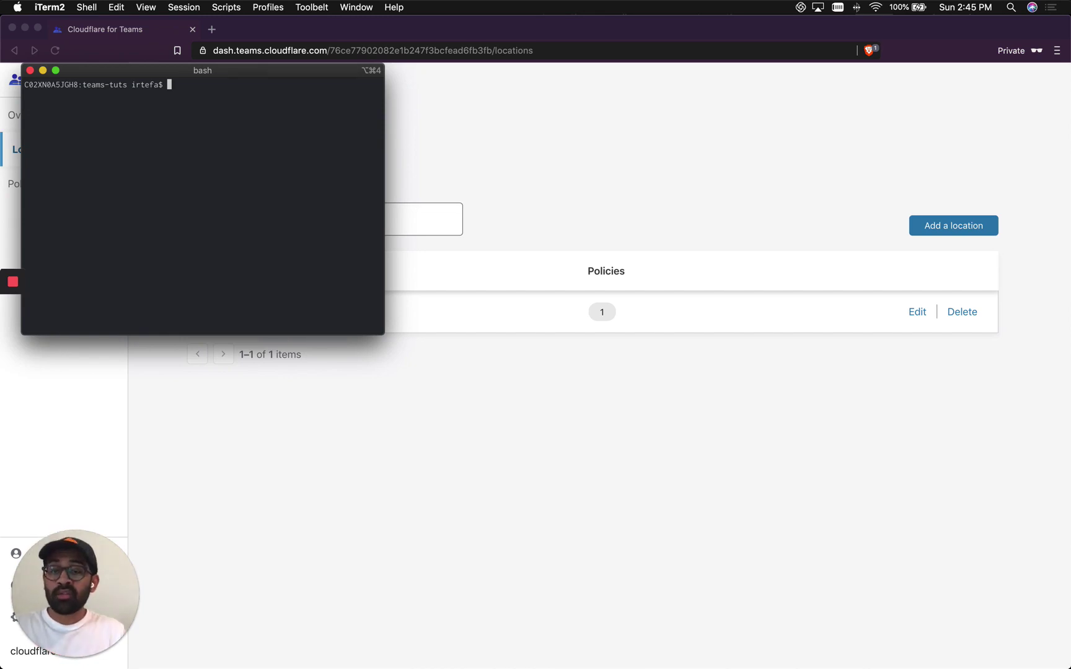
{"action": "type", "text": "dig cloudf"}
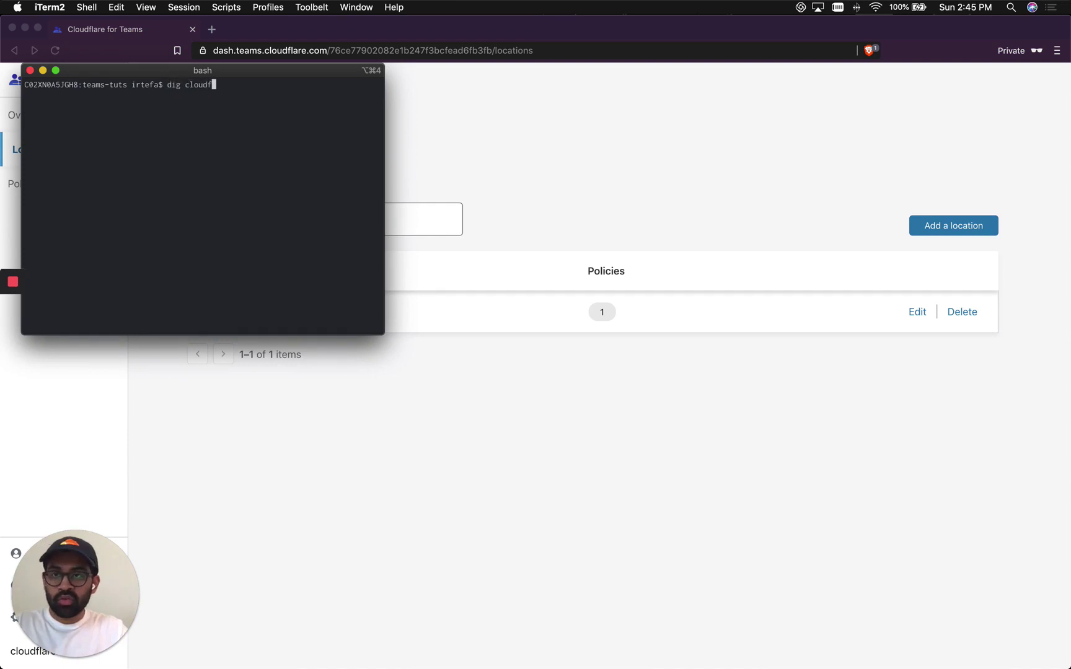
{"action": "type", "text": "lare.com"}
{"action": "key", "text": "Return"}
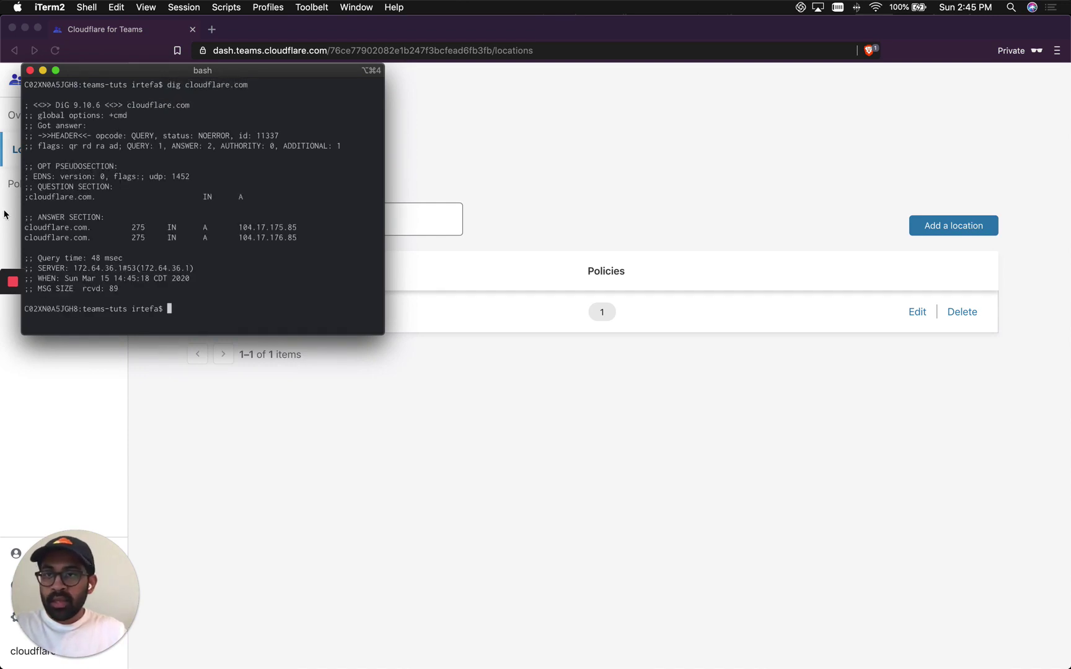
{"action": "double_click", "coordinate": [210, 137]}
{"action": "double_click", "coordinate": [300, 238]}
{"action": "left_click_drag", "start_coordinate": [296, 237], "coordinate": [246, 222]}
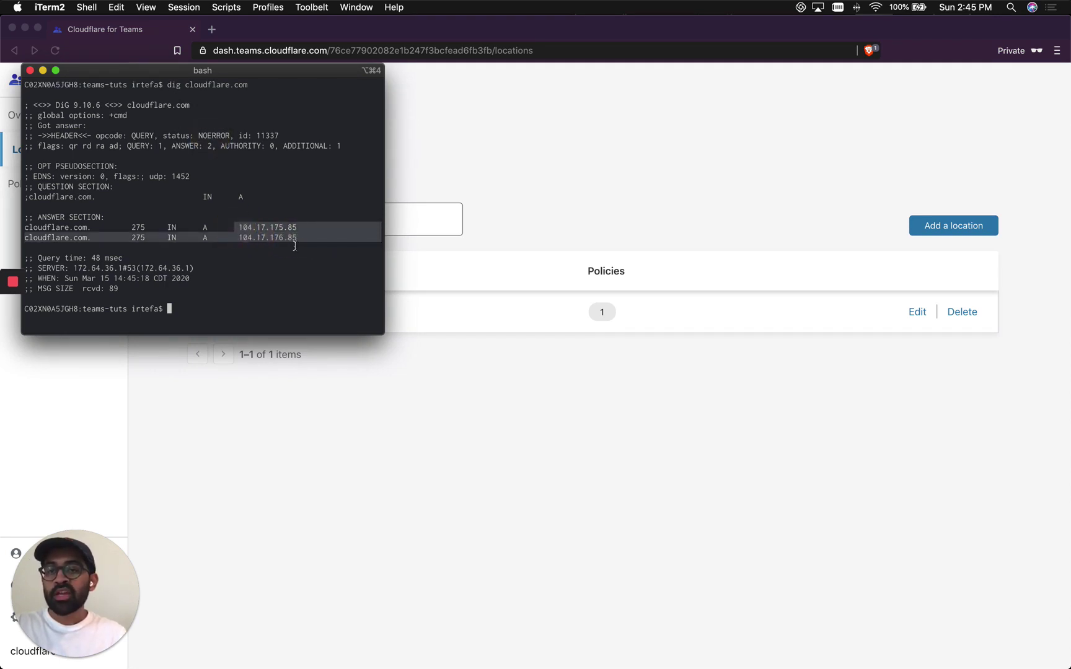
Run dig example.com and highlight the REFUSED status showing no answers.
{"action": "left_click", "coordinate": [273, 291]}
{"action": "type", "text": "dig "}
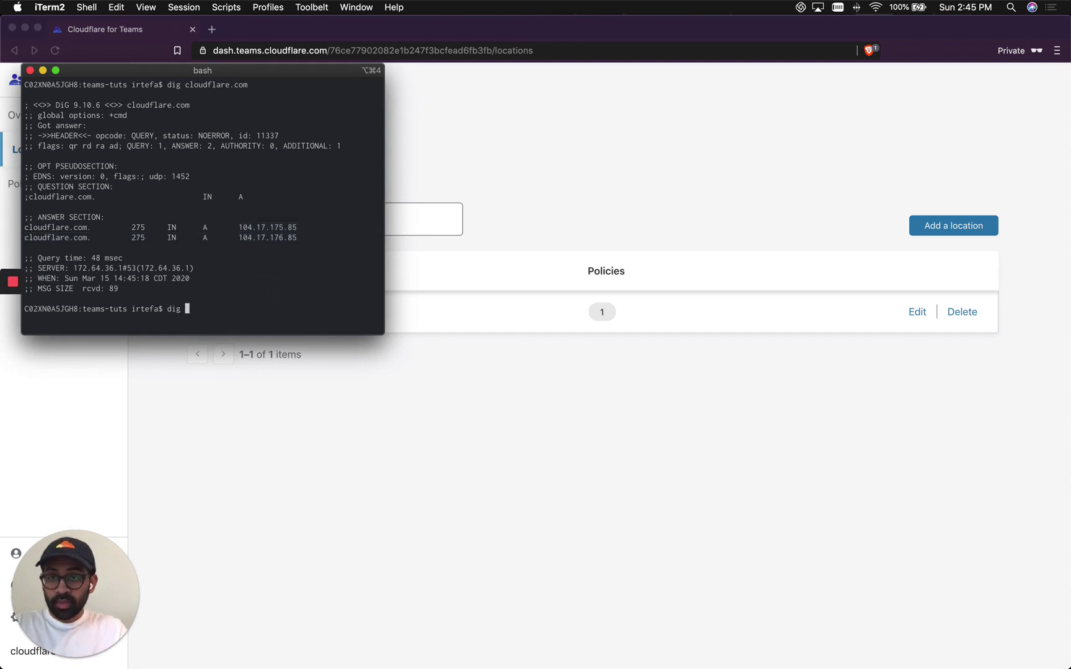
{"action": "type", "text": "example.com"}
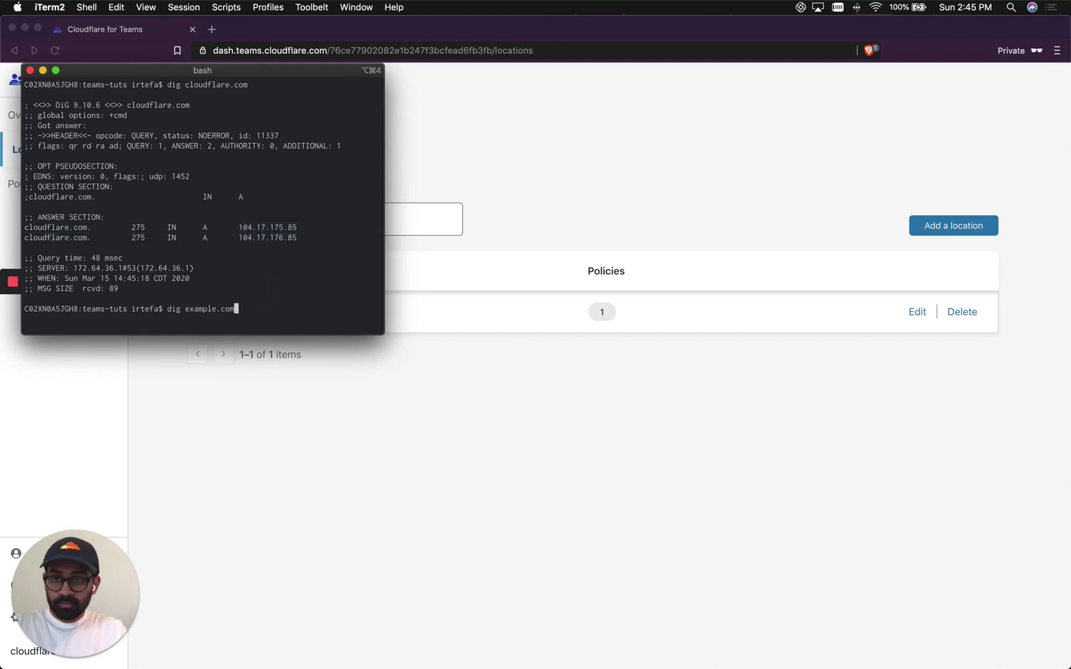
{"action": "key", "text": "Return"}
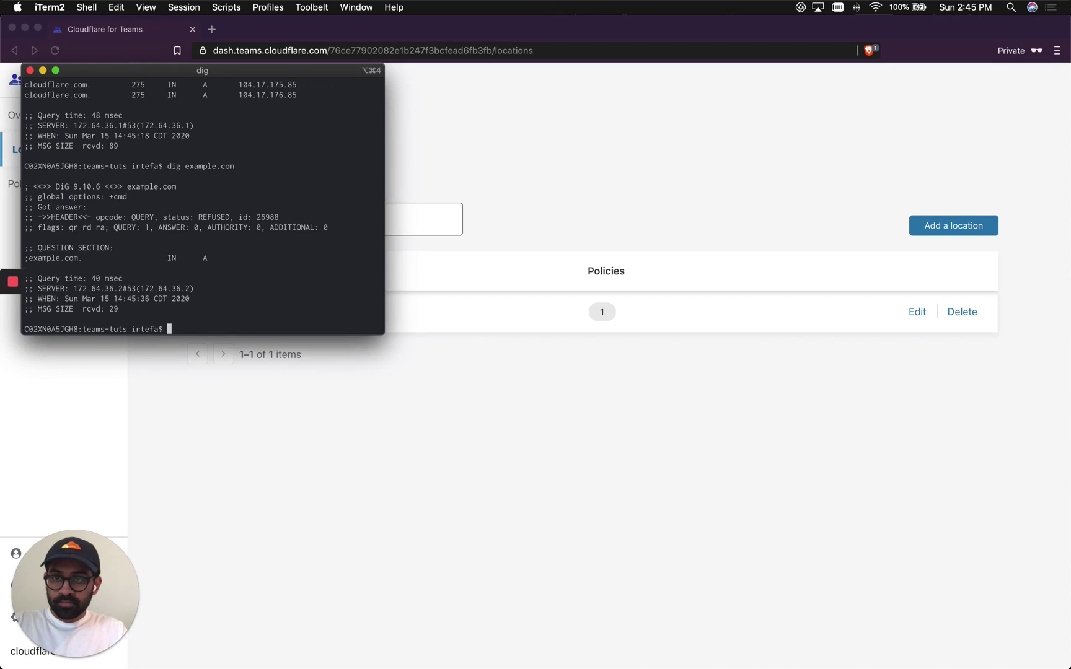
{"action": "double_click", "coordinate": [216, 221]}
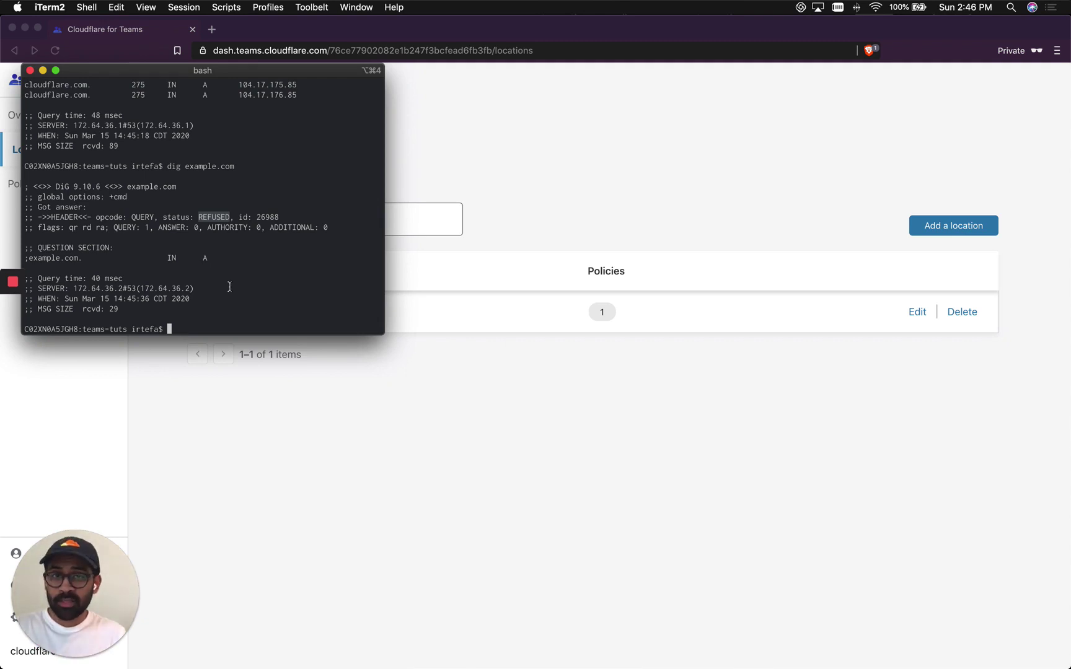
{"action": "left_click", "coordinate": [521, 166]}
Load example.com in a new Brave tab and reload, still getting ERR_NAME_NOT_RESOLVED.
{"action": "key", "text": "cmd+t"}
{"action": "type", "text": "example.com"}
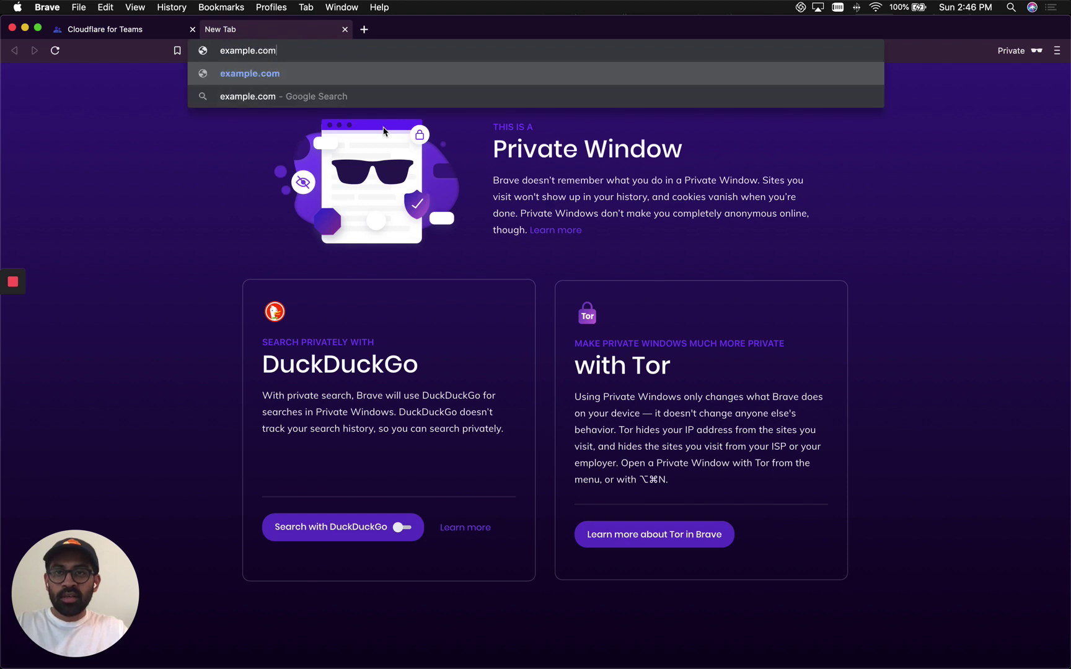
{"action": "key", "text": "Return"}
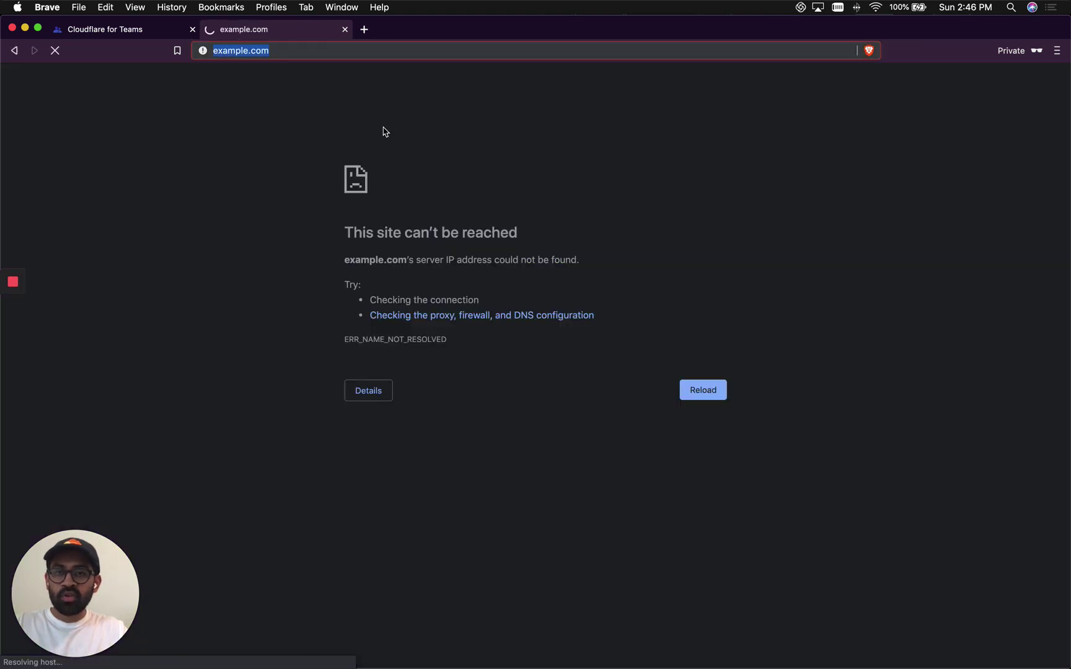
{"action": "left_click", "coordinate": [251, 178]}
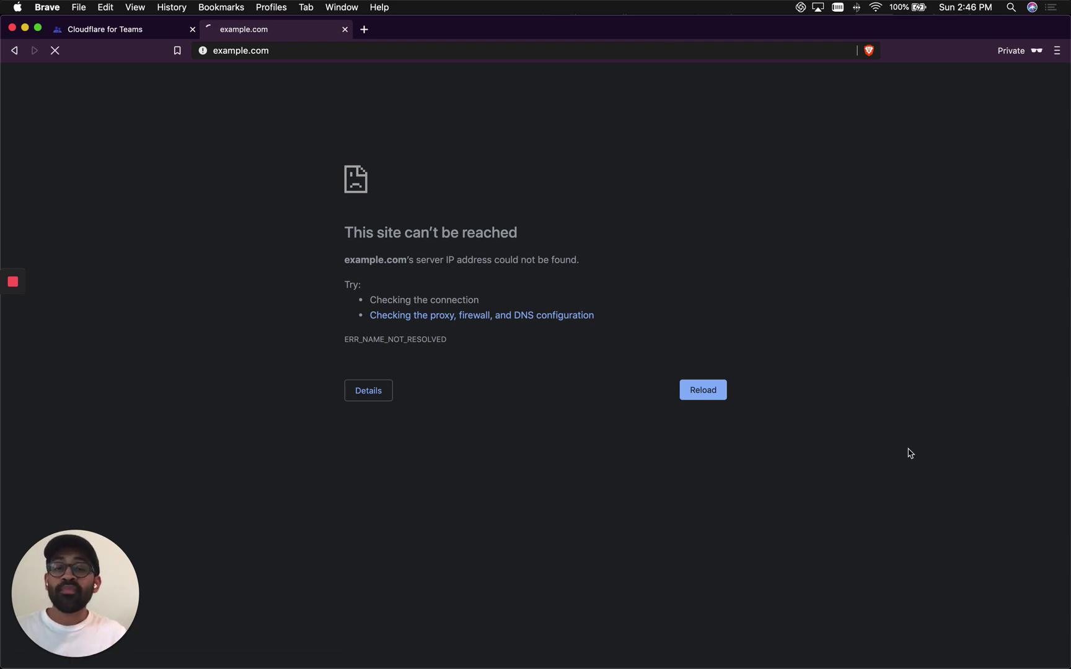
{"action": "key", "text": "super+r"}
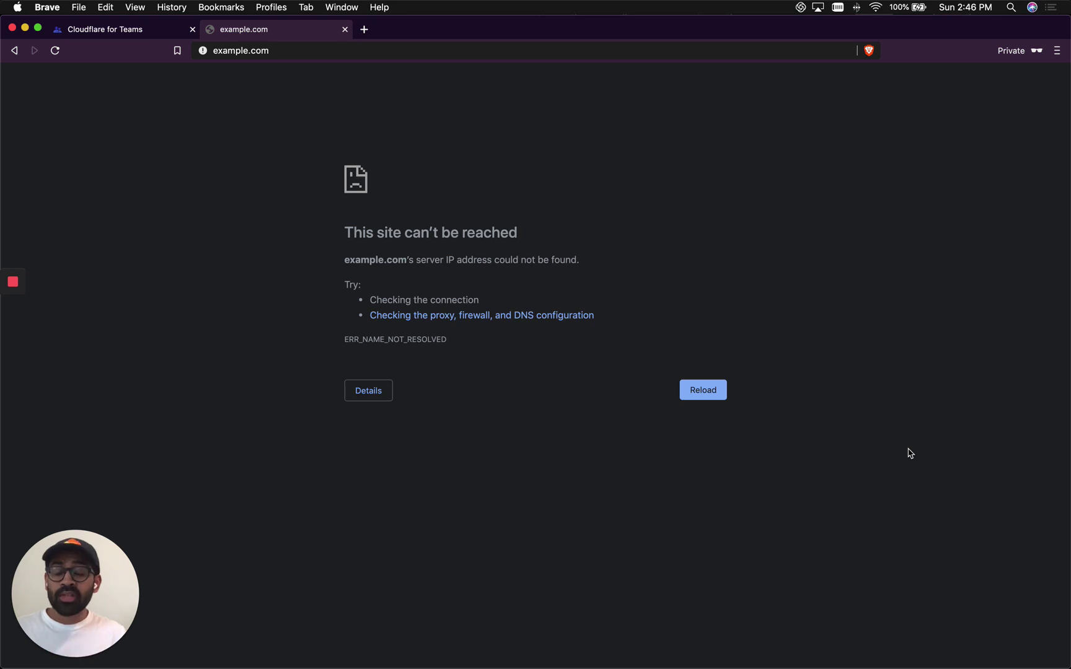
Review the Overview dashboard: 257 allowed, 9 blocked requests, example.com the blocked domain.
{"action": "left_click", "coordinate": [158, 29]}
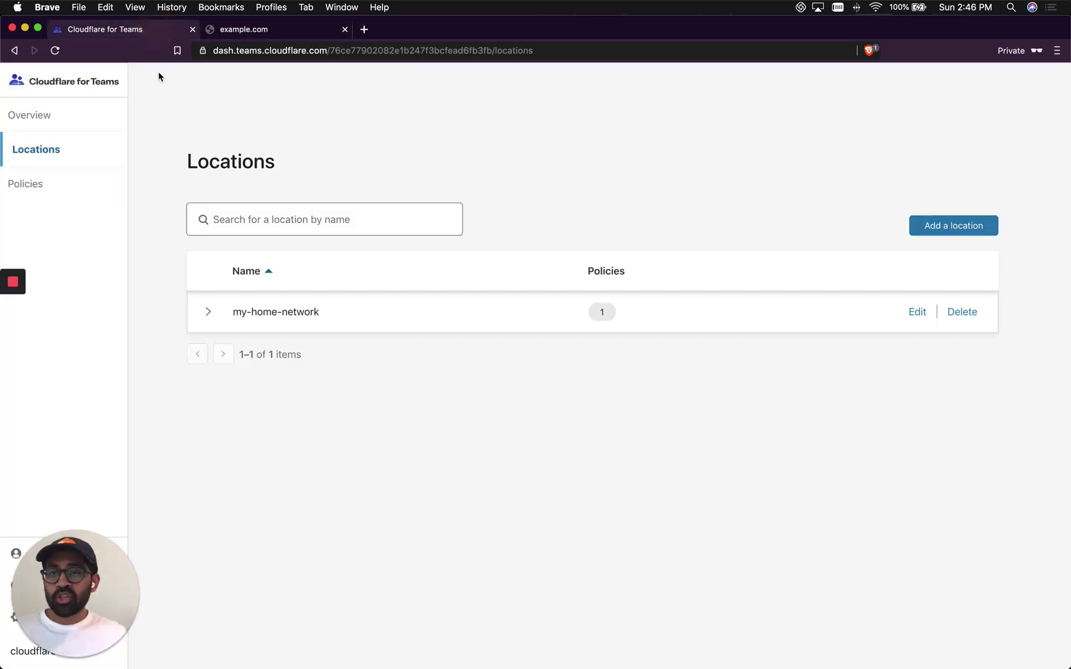
{"action": "left_click", "coordinate": [75, 119]}
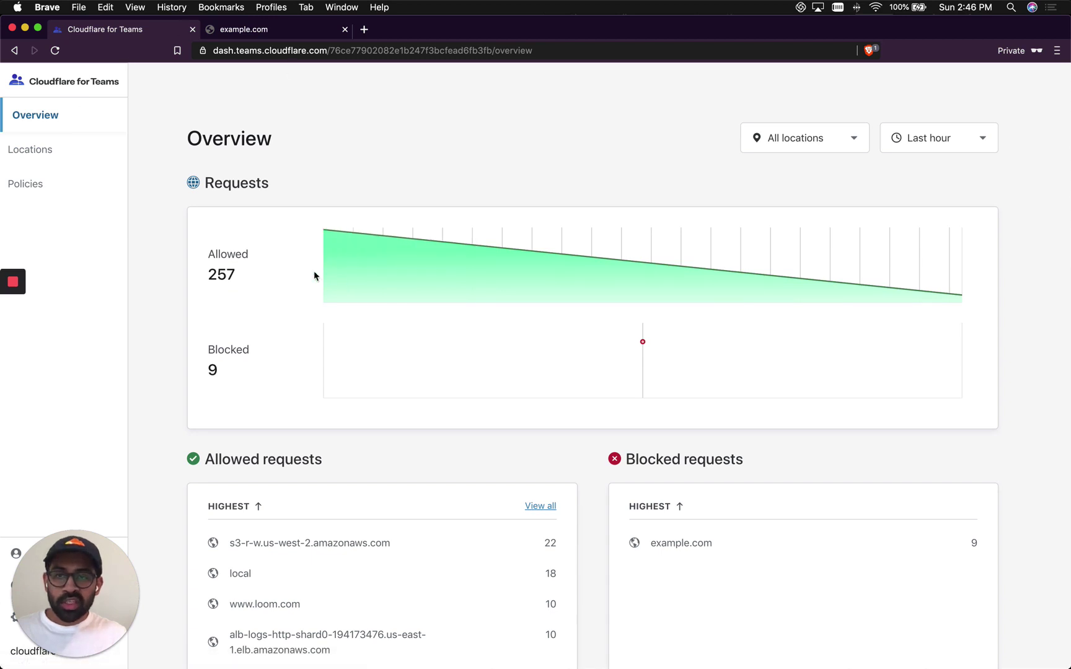
{"action": "mouse_move", "coordinate": [477, 284]}
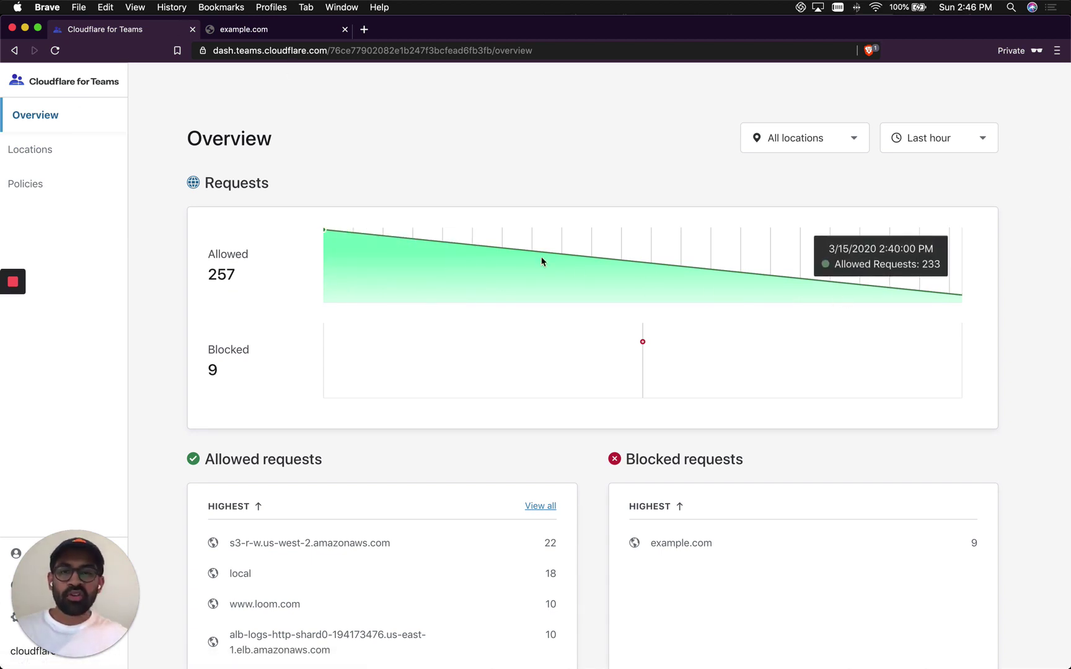
{"action": "scroll", "coordinate": [561, 125], "scroll_direction": "down", "scroll_amount": 2}
{"action": "mouse_move", "coordinate": [643, 291]}
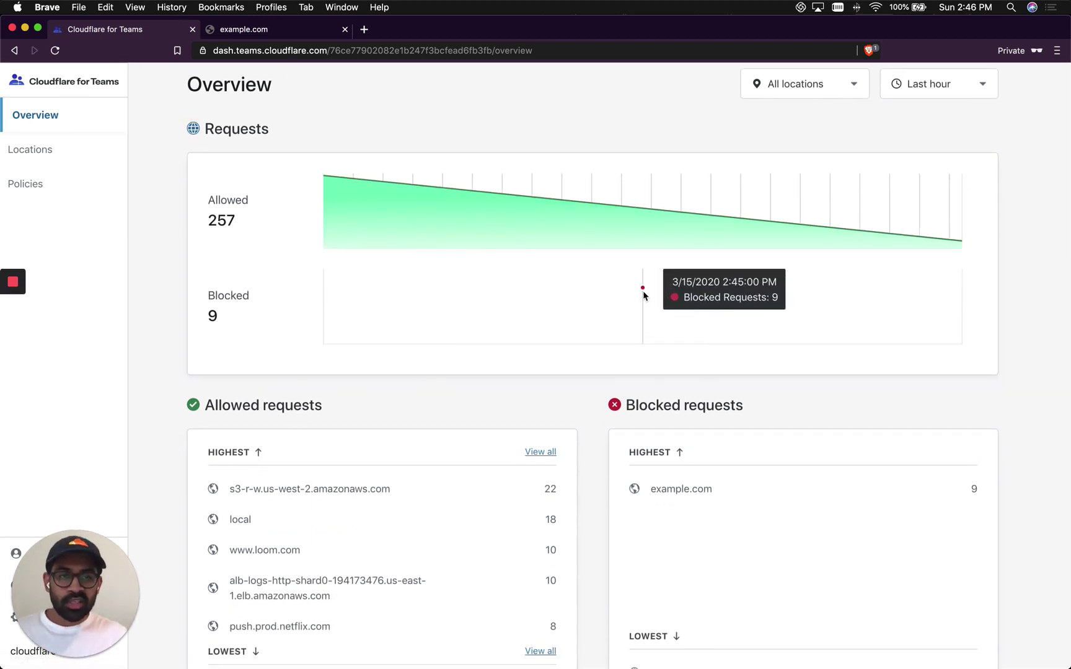
{"action": "scroll", "coordinate": [643, 295], "scroll_direction": "down", "scroll_amount": 8}
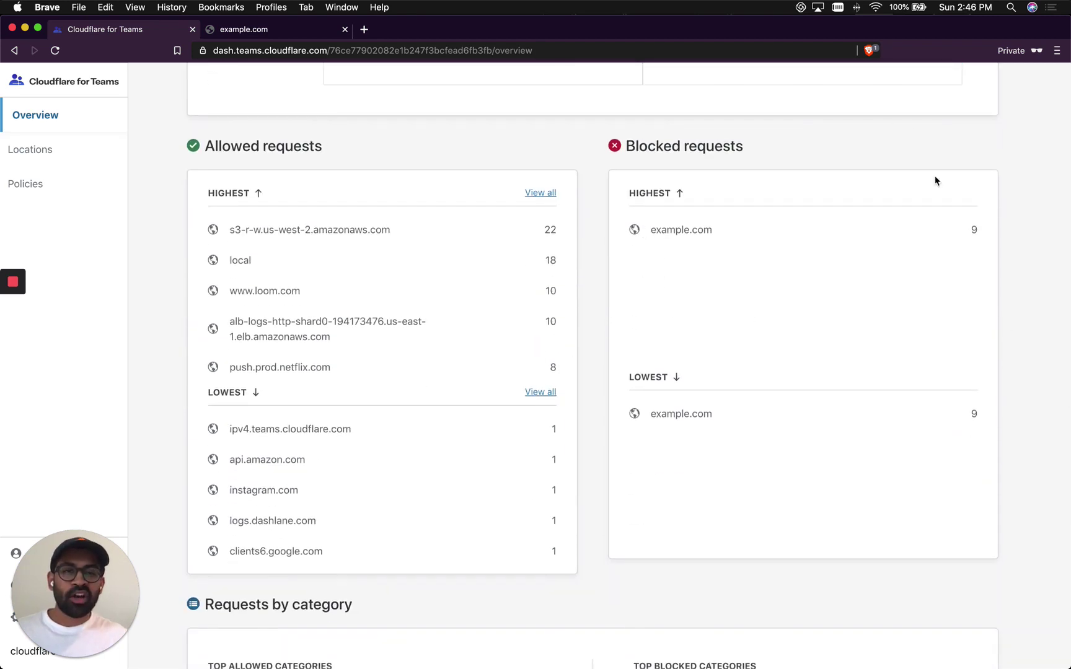
{"action": "scroll", "coordinate": [585, 299], "scroll_direction": "down", "scroll_amount": 1}
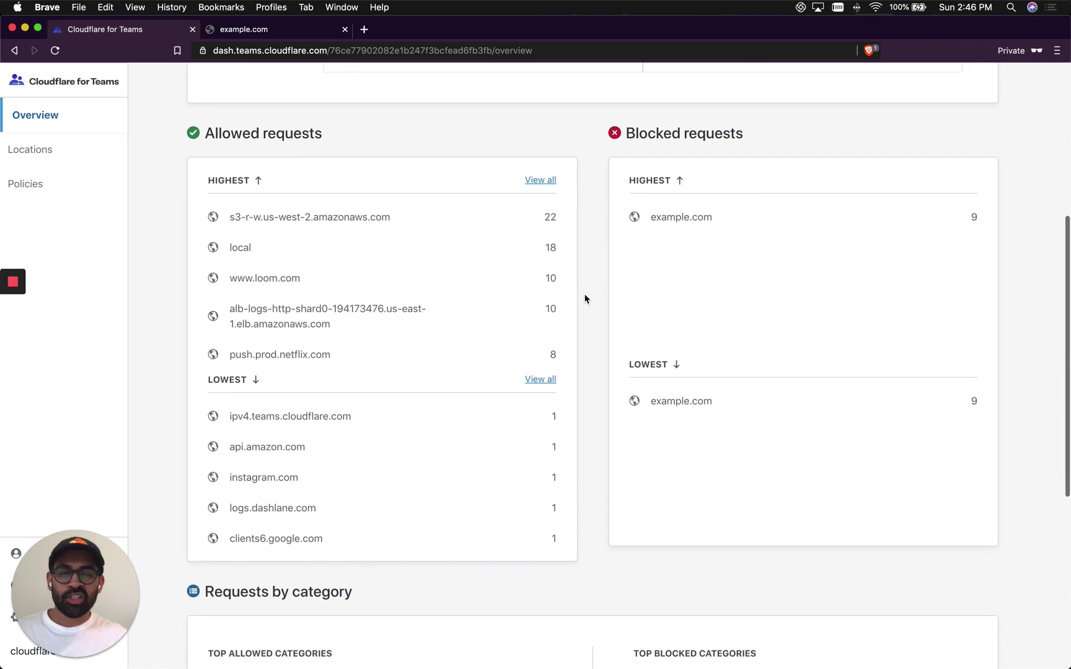